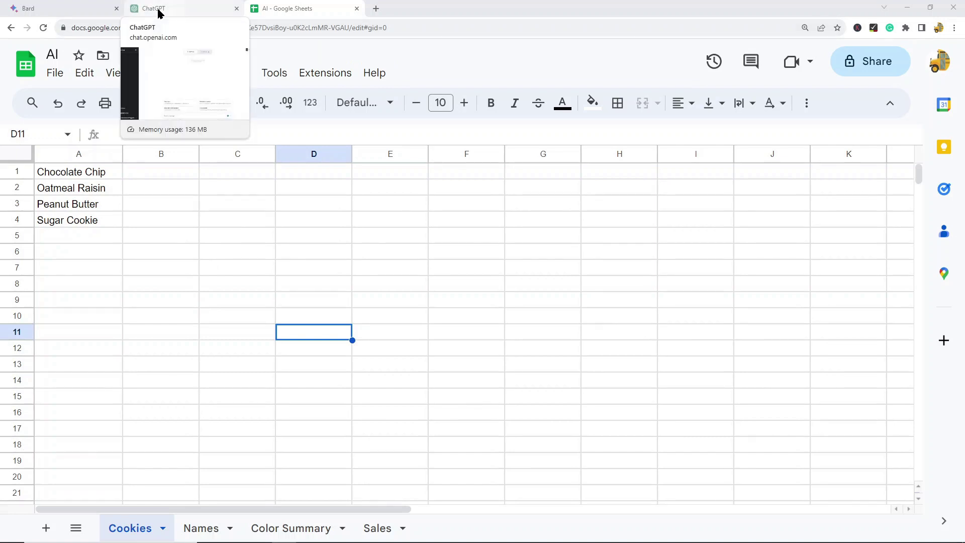
Look over the spreadsheet's Extensions > Add-ons menu, then bring Bard's welcome screen to the front.
left_click(77, 11)
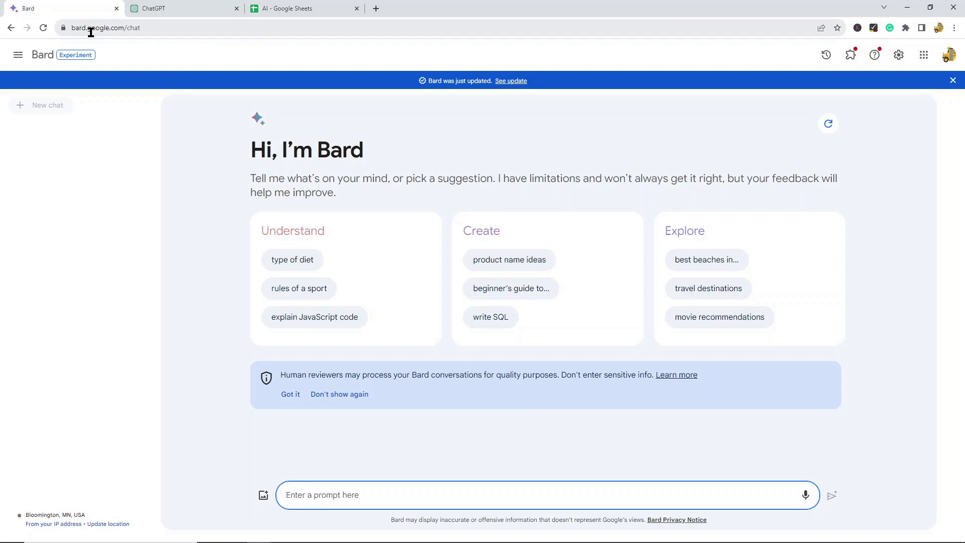
left_click(280, 14)
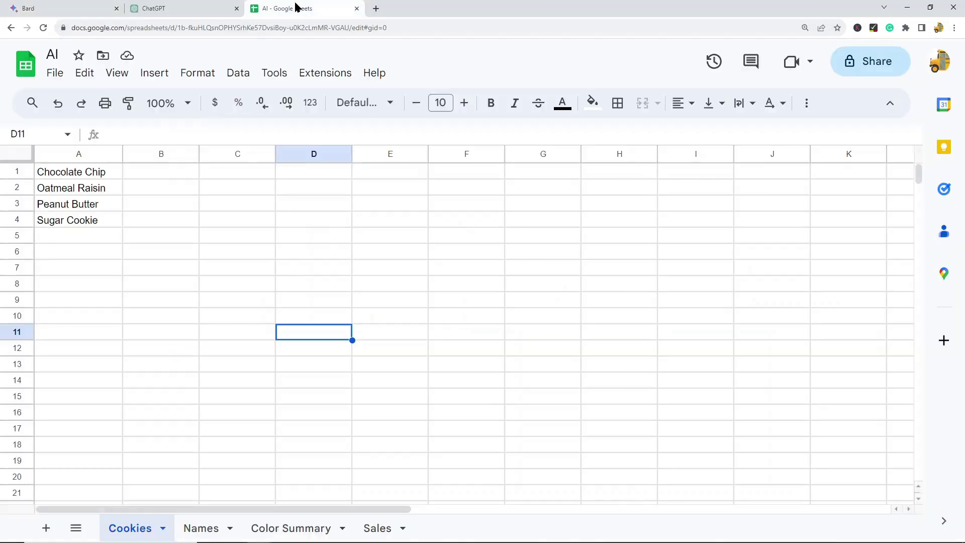
left_click(300, 75)
mouse_move(333, 102)
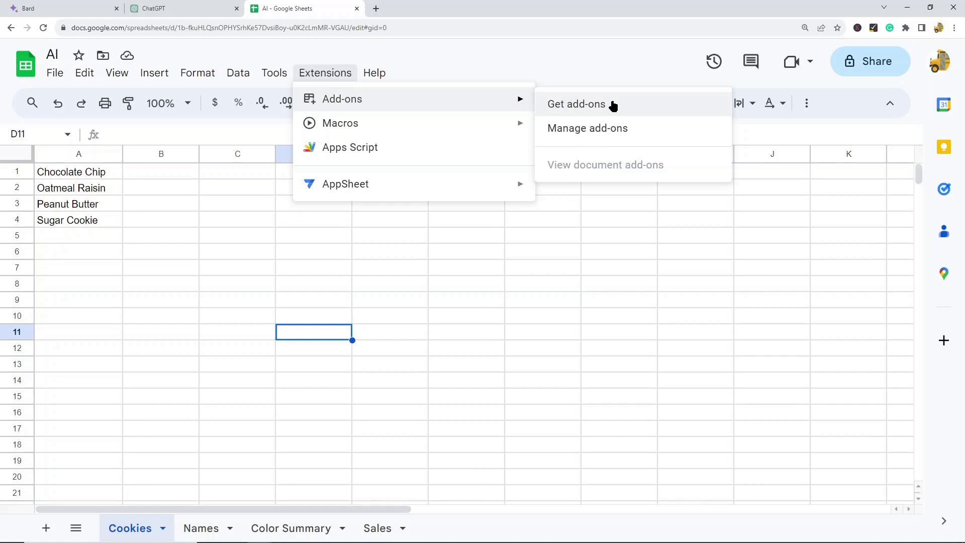
left_click(65, 9)
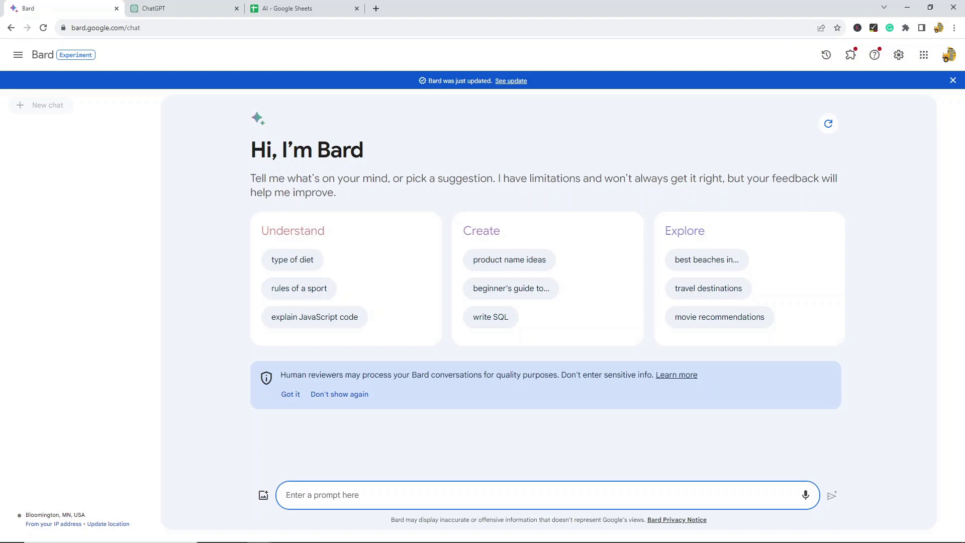
left_click(291, 8)
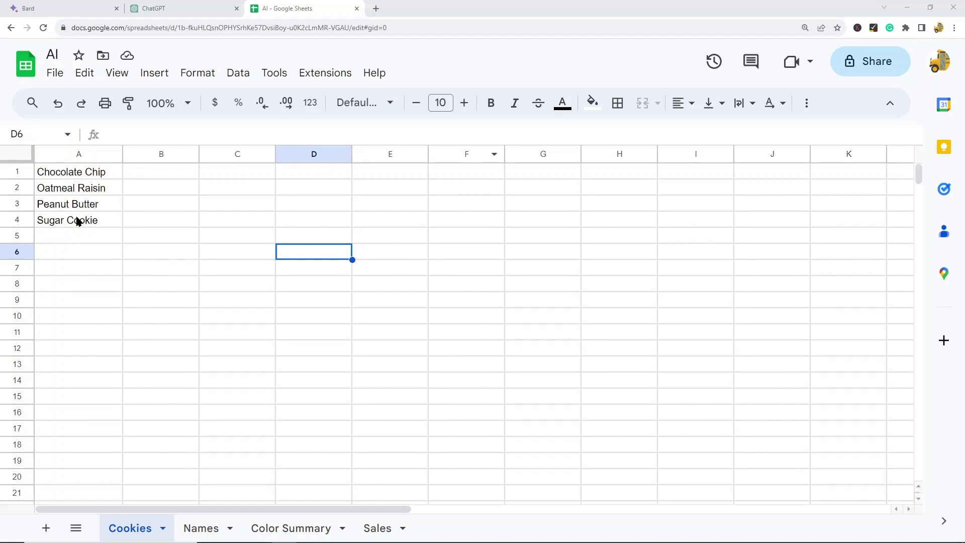
left_click(78, 221)
key("ctrl+shift+Up")
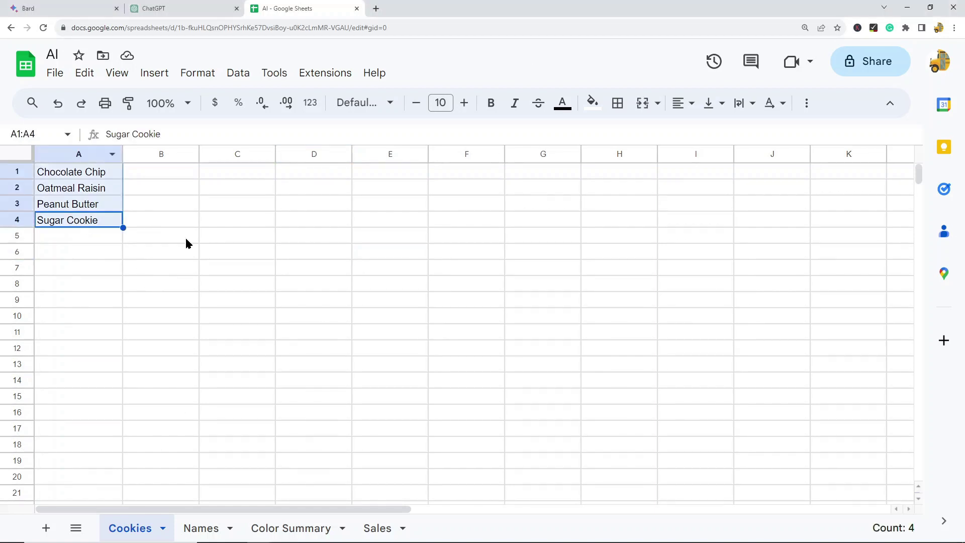
left_click(217, 272)
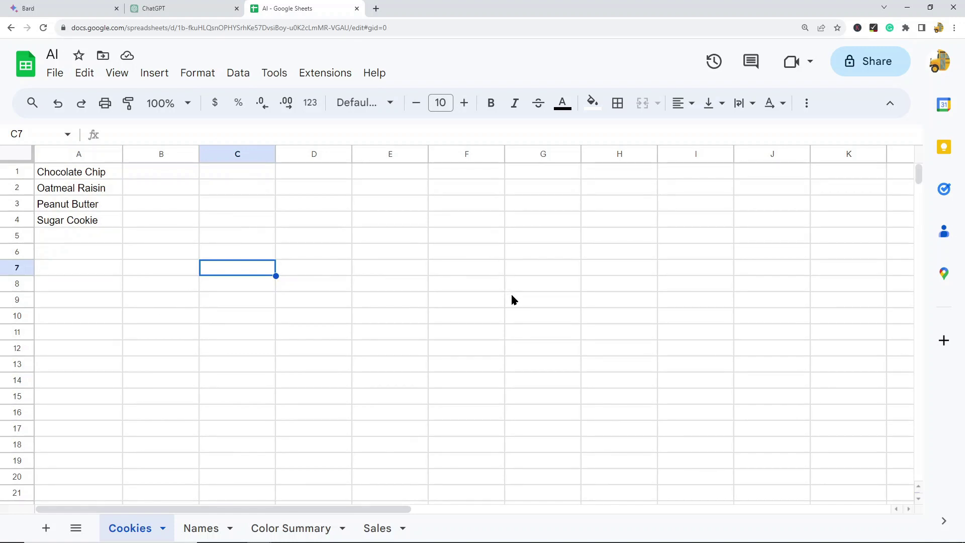
left_click(67, 7)
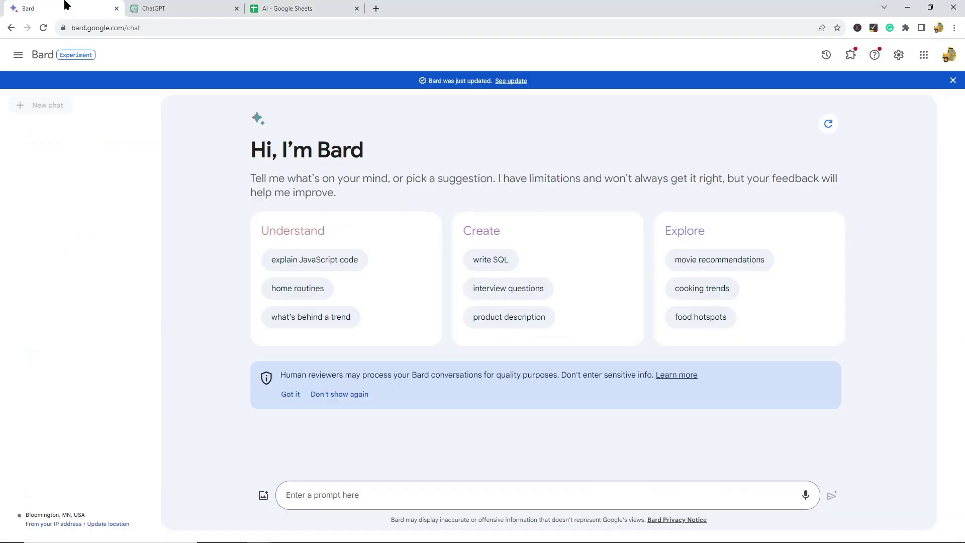
Ask Bard for a paste-ready table of average calories and carbs for chocolate chip, oatmeal raisin, peanut butter and sugar cookies.
left_click(389, 493)
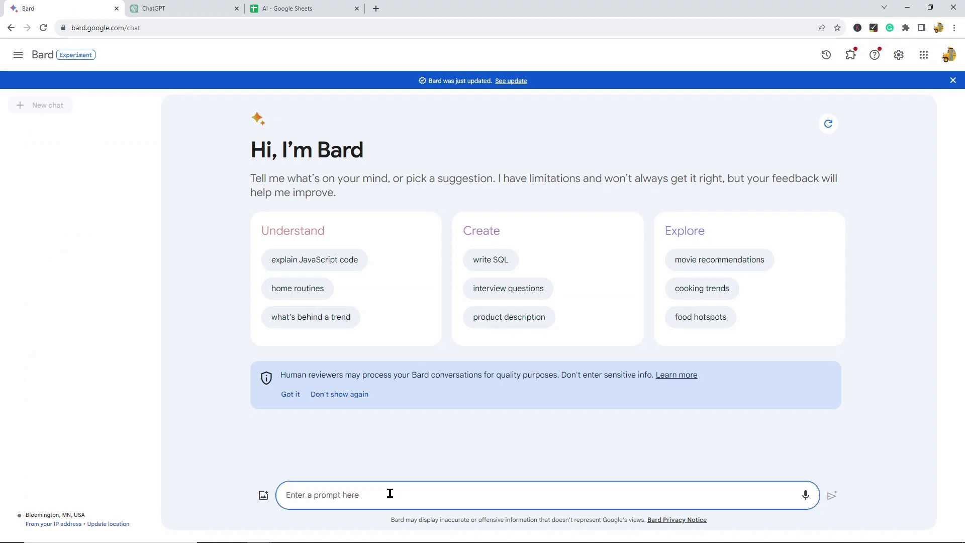
type("Return ")
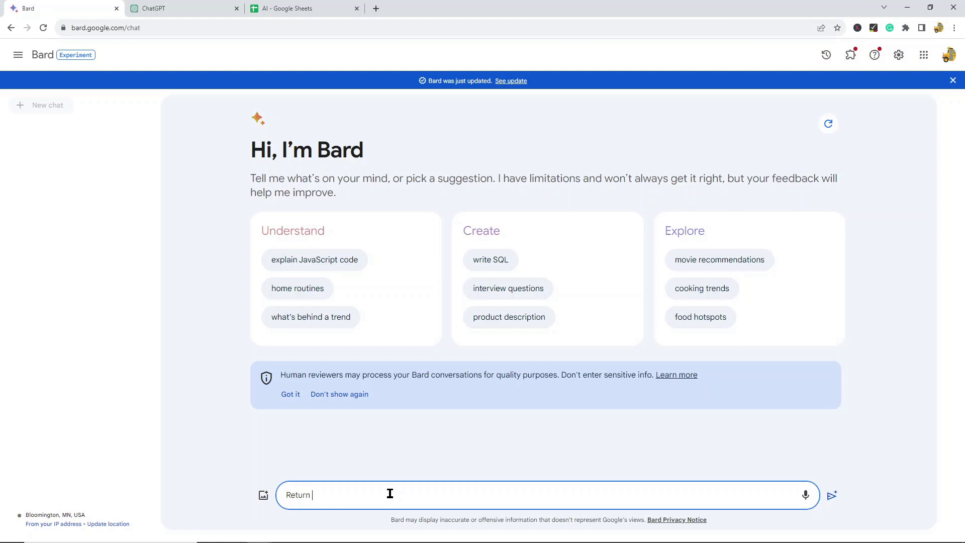
type("a table that I can paste into google sheets that has the ave")
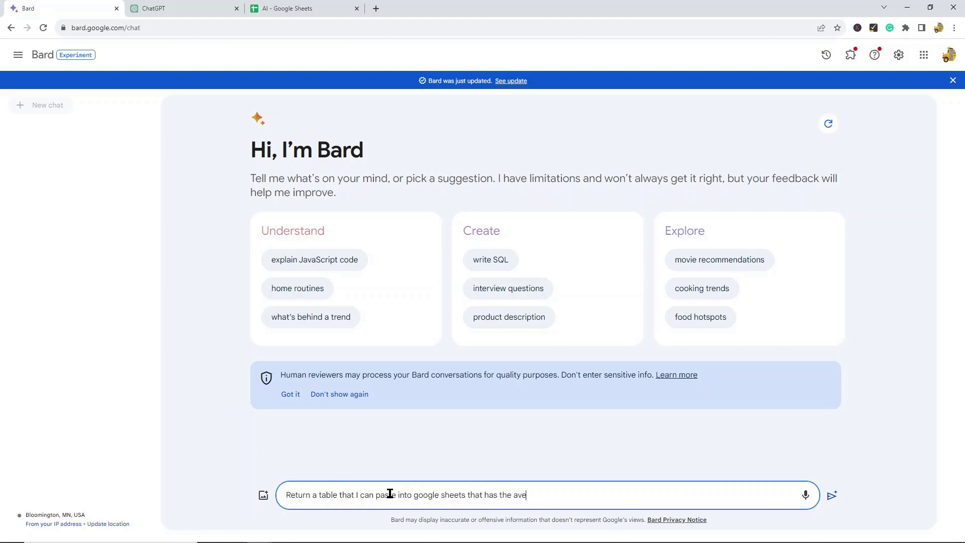
type("rage calories and carb content of thes")
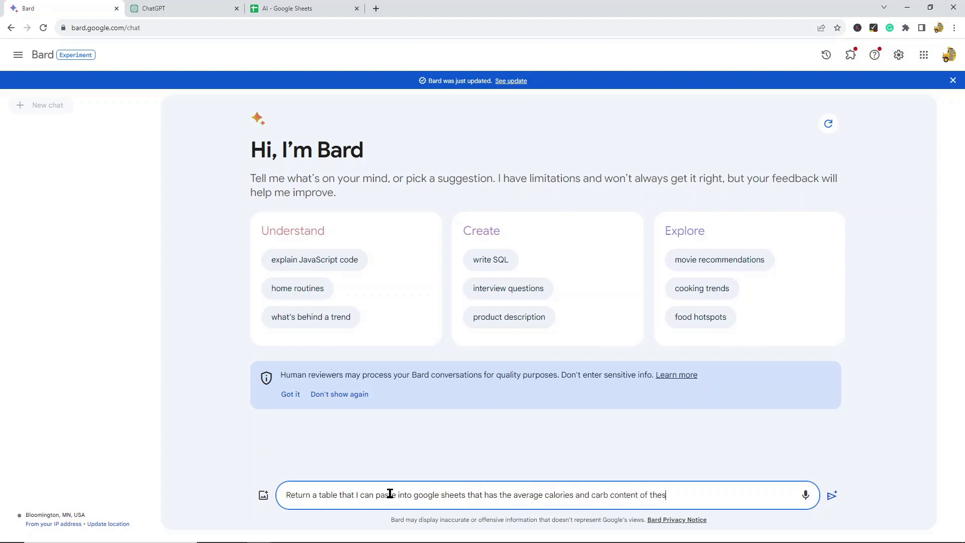
type("e 4 cookie types \"chocolate chip, oatmeal r")
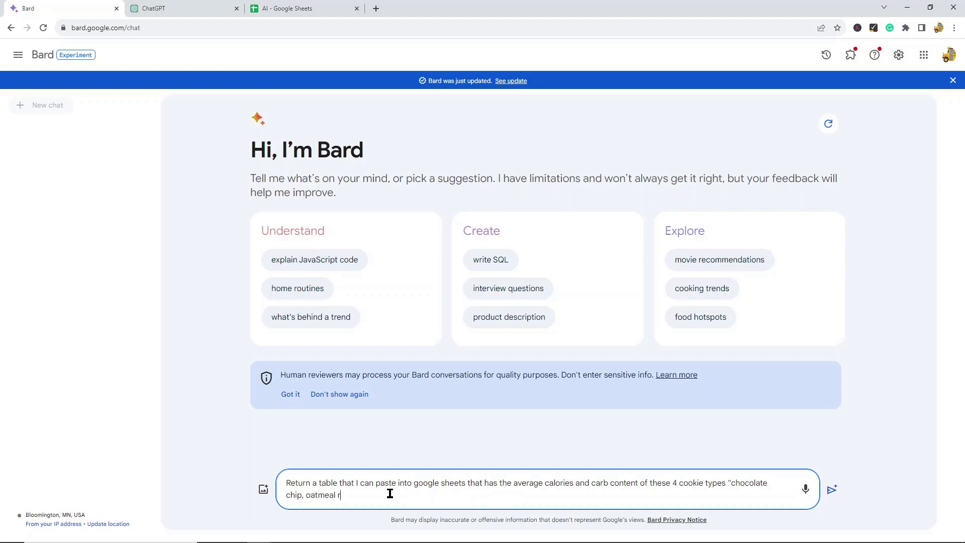
type("aisin, peanut butter, sugar cookie\"")
key("Return")
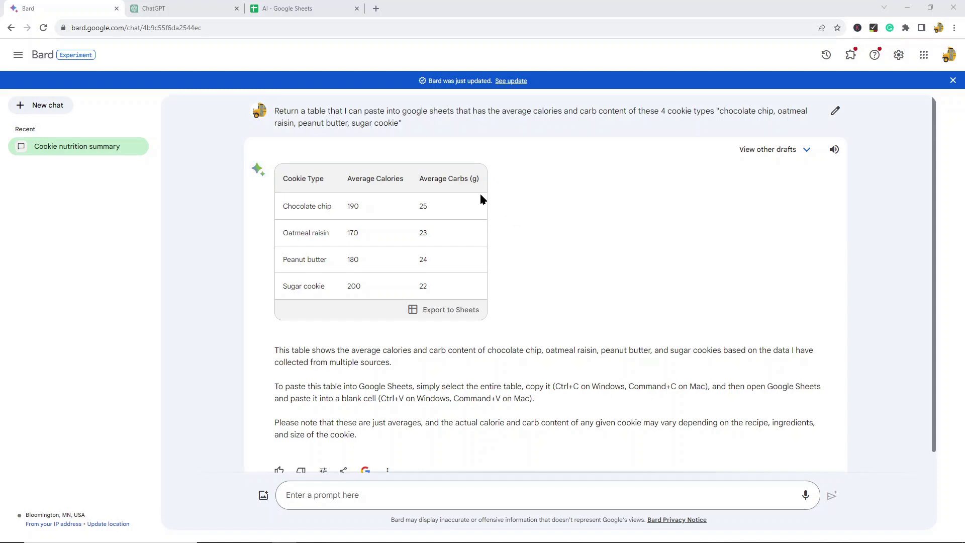
Export Bard's cookie table to Google Sheets and open the newly created spreadsheet.
left_click(456, 311)
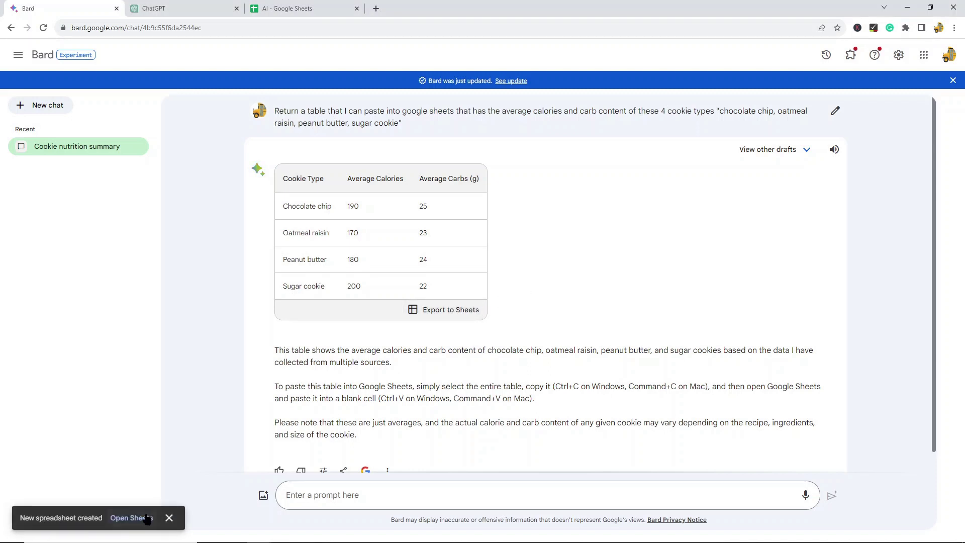
left_click(135, 518)
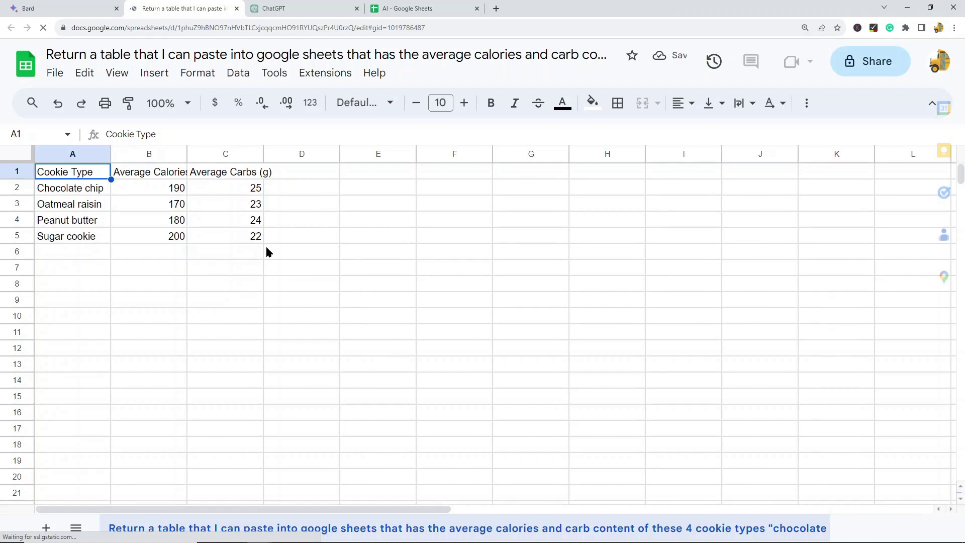
Paste Bard's cookie table into A1 of the Cookies sheet with Cookie Type, Average Calories, Average Carbs (g).
left_click(88, 8)
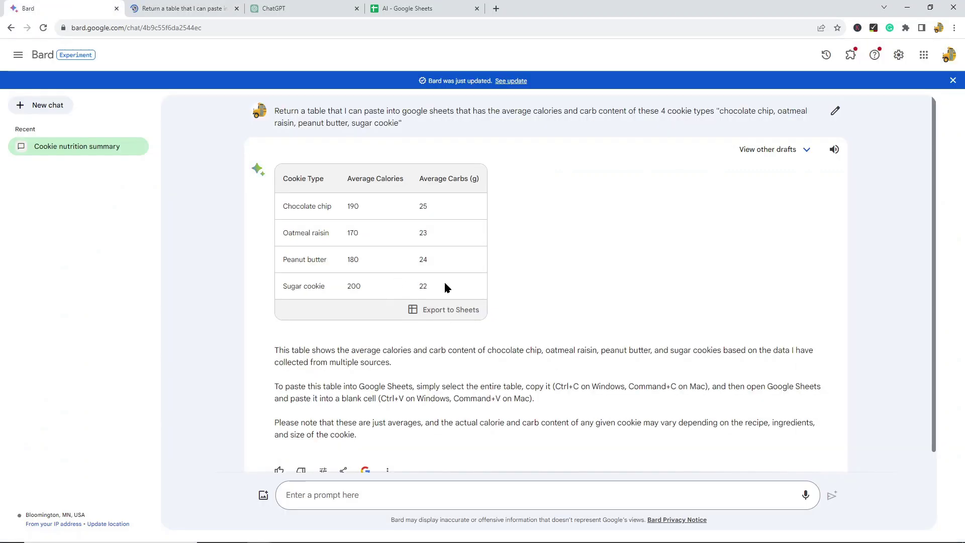
left_click_drag(439, 286, 280, 172)
key("ctrl+c")
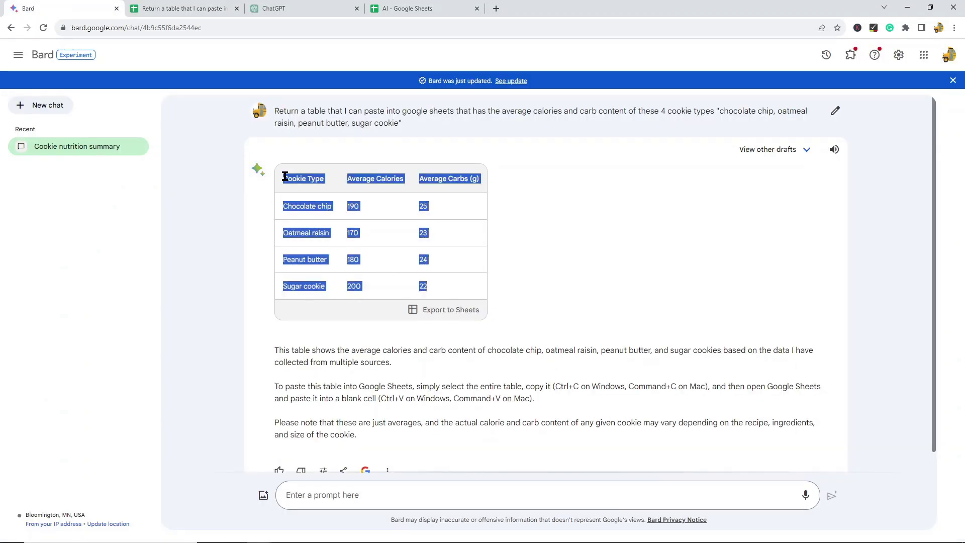
left_click(417, 6)
left_click(86, 176)
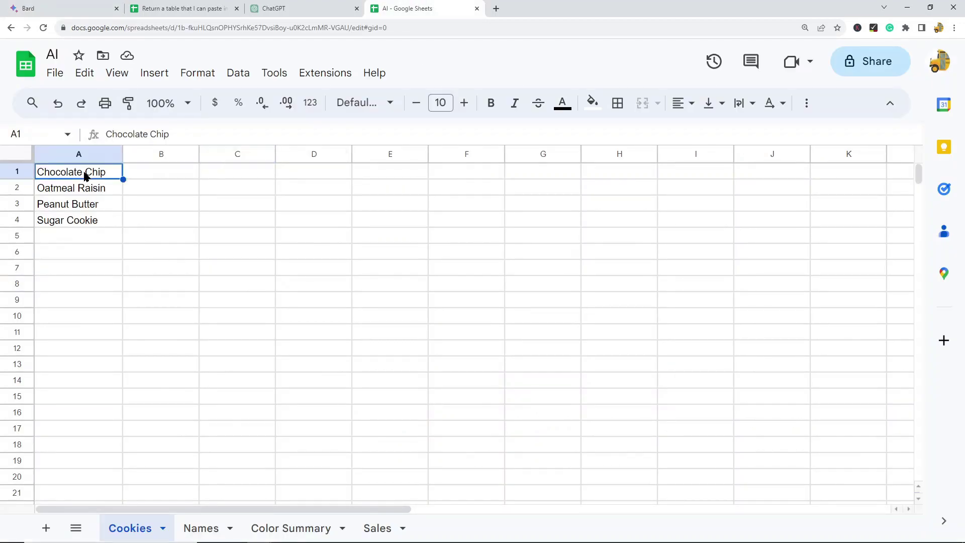
key("ctrl+v")
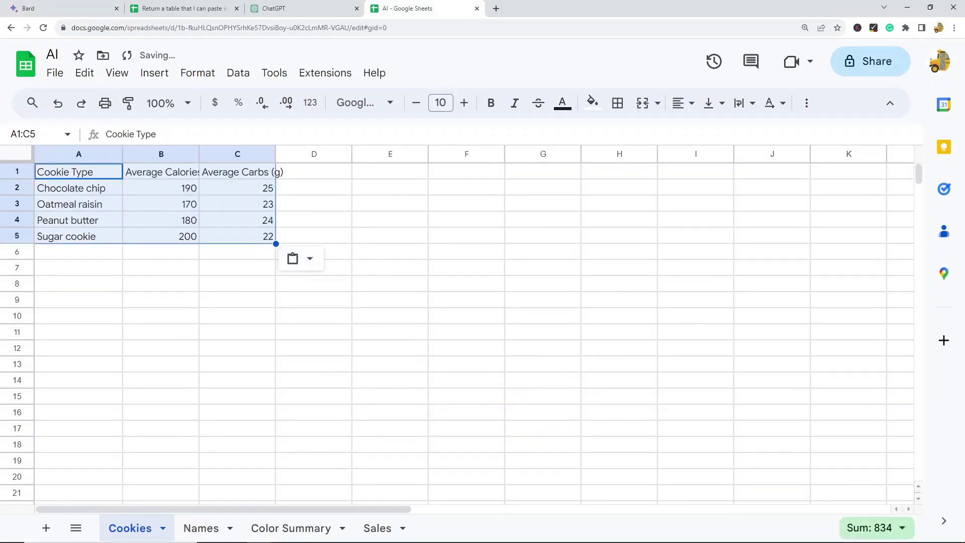
left_click(467, 203)
Read Bard's closing notes about multiple sources and recipe ingredients, highlighting phrases while reading.
left_click(52, 8)
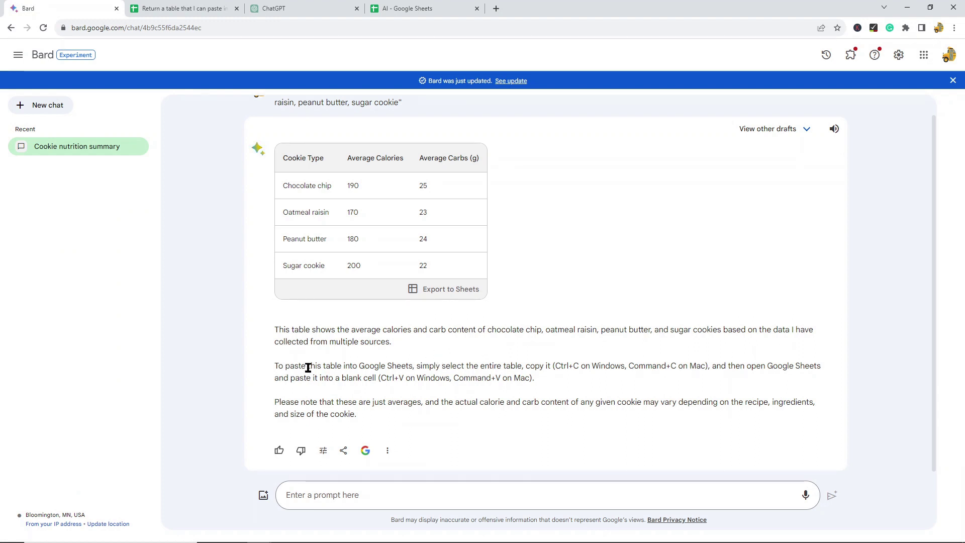
left_click_drag(326, 342, 411, 345)
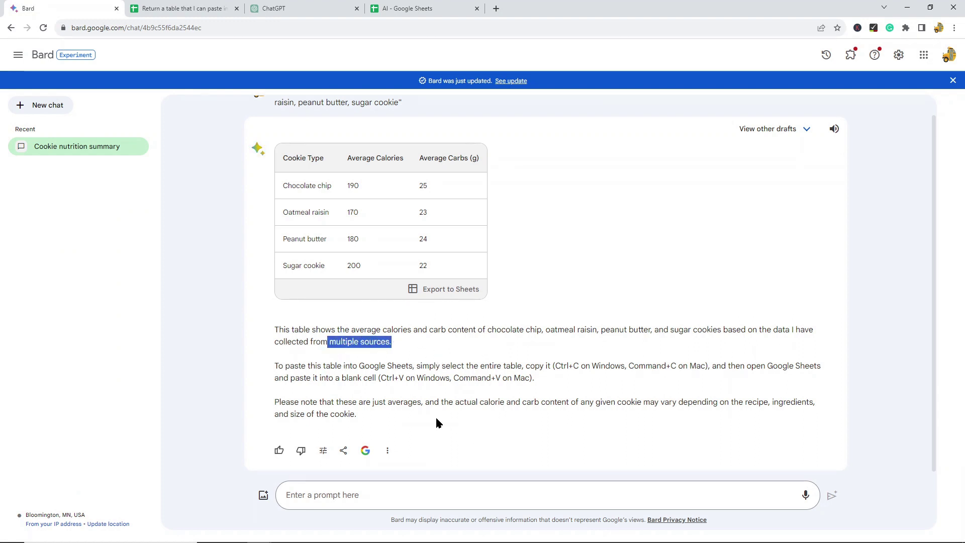
left_click_drag(363, 402, 425, 404)
left_click(474, 426)
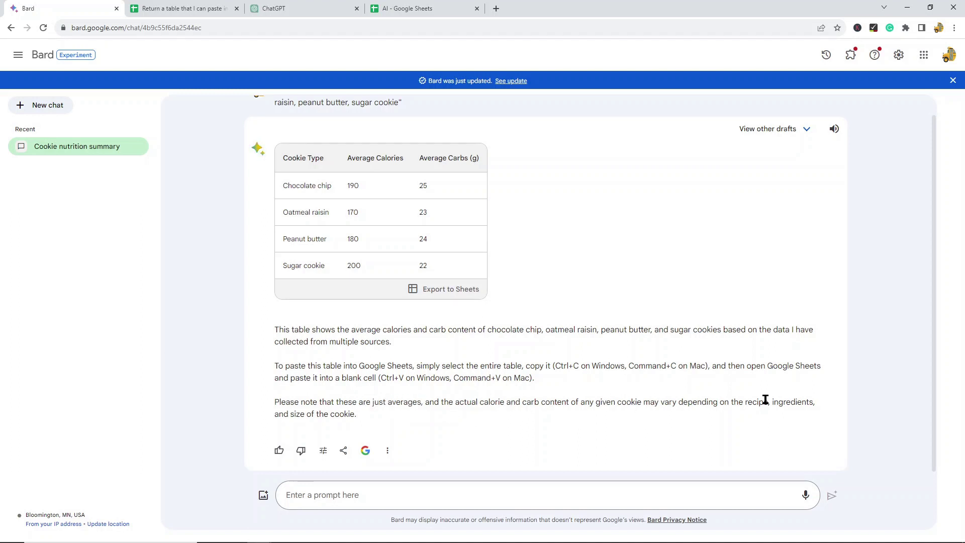
left_click_drag(746, 402, 792, 406)
double_click(793, 406)
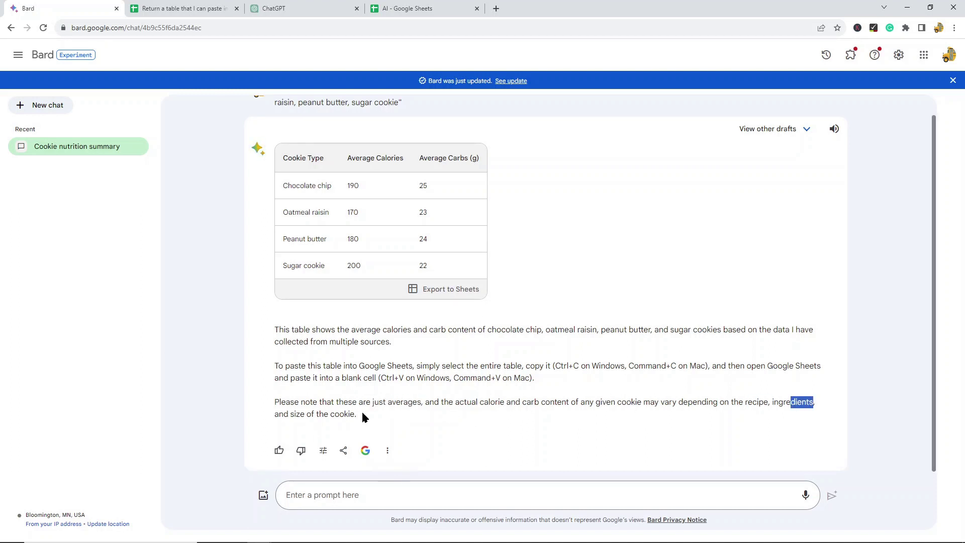
left_click_drag(362, 416, 291, 412)
left_click(394, 411)
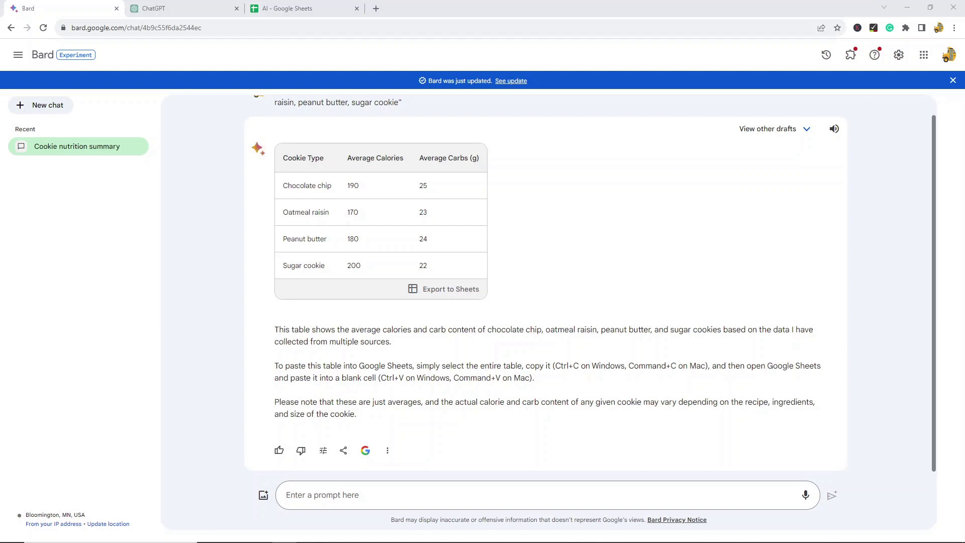
Check the pasted table, then ask Bard 'How can I create a chart with this data in Google Sheets'.
left_click(321, 5)
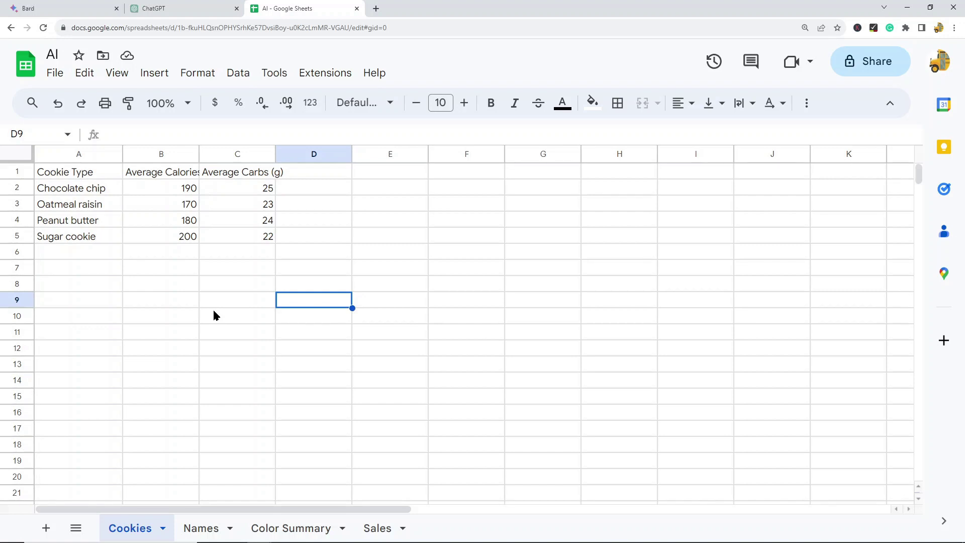
left_click(61, 8)
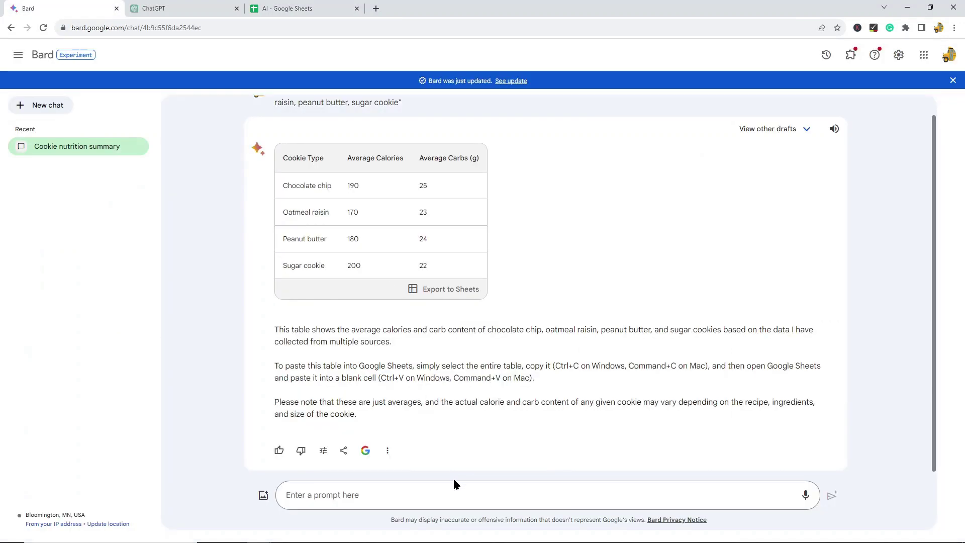
left_click(460, 491)
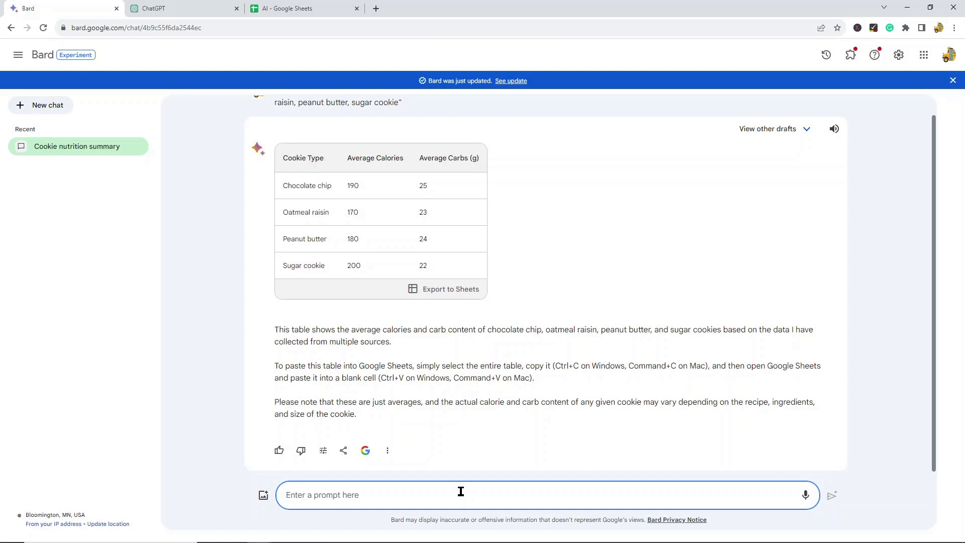
type("How can I create a chart with t")
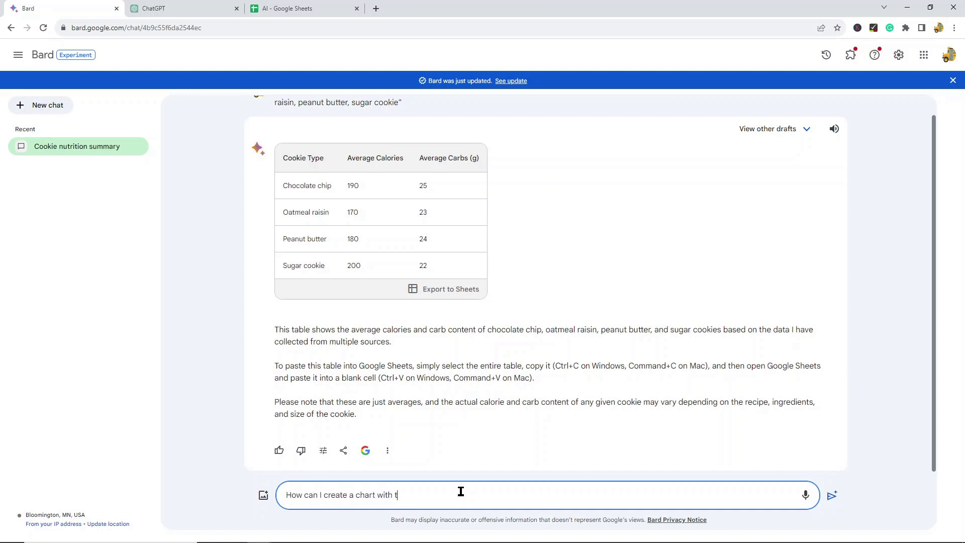
type("his data in Google Sheets")
key("Return")
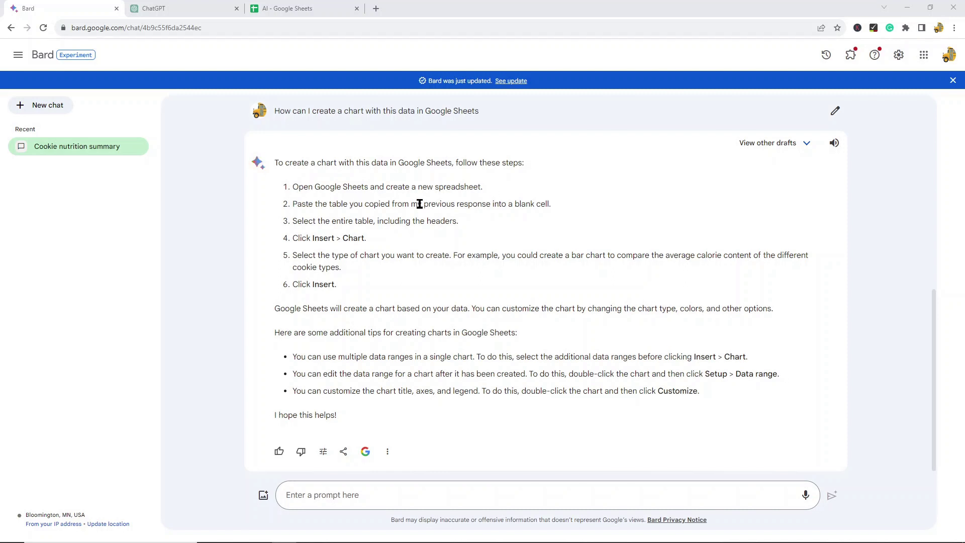
Select the cookie table A1:C5 and insert a column chart of average calories and carbs.
left_click(307, 7)
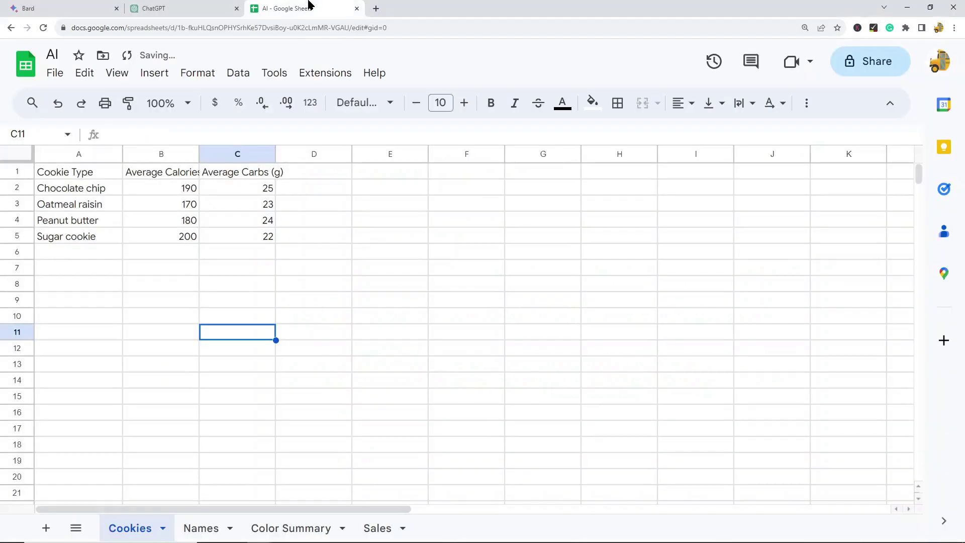
left_click(59, 6)
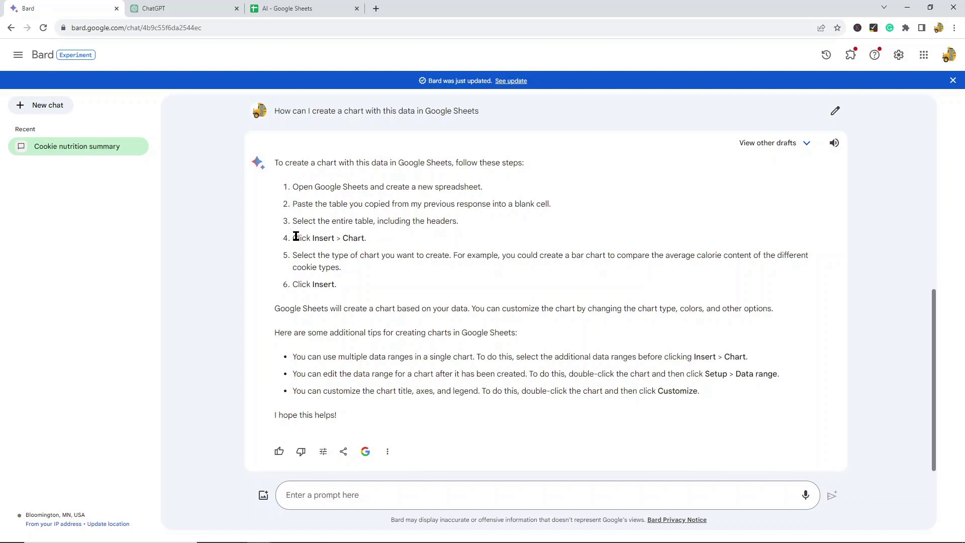
left_click(302, 8)
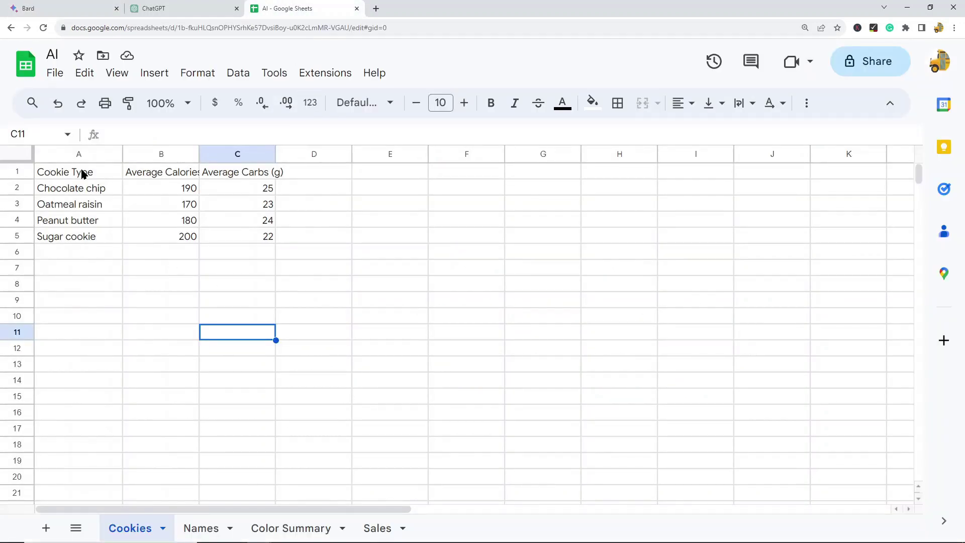
left_click_drag(84, 174, 255, 233)
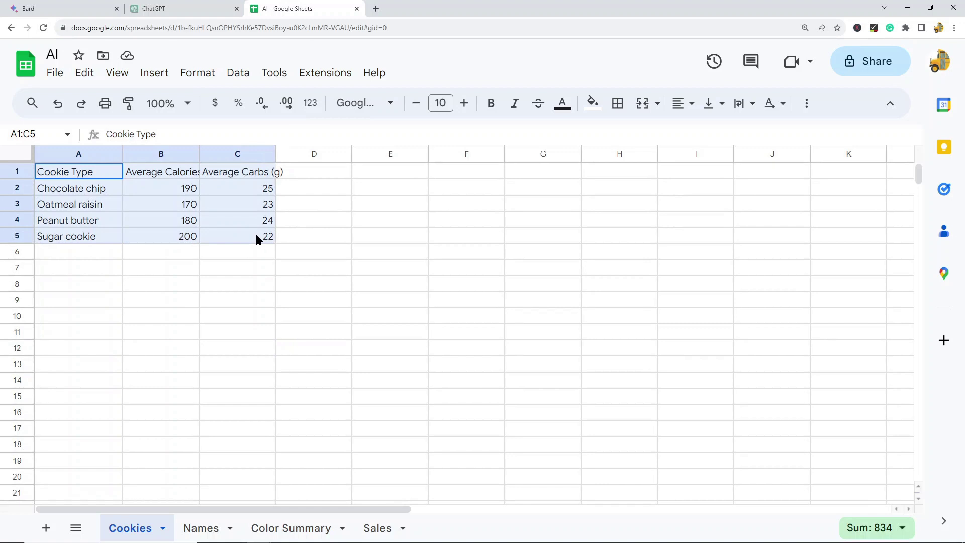
left_click(144, 68)
left_click(191, 209)
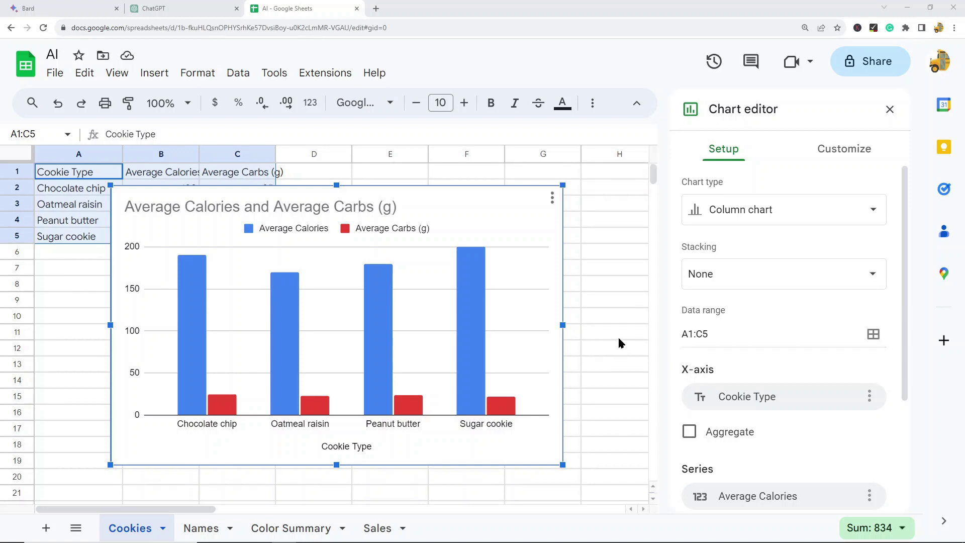
left_click(50, 7)
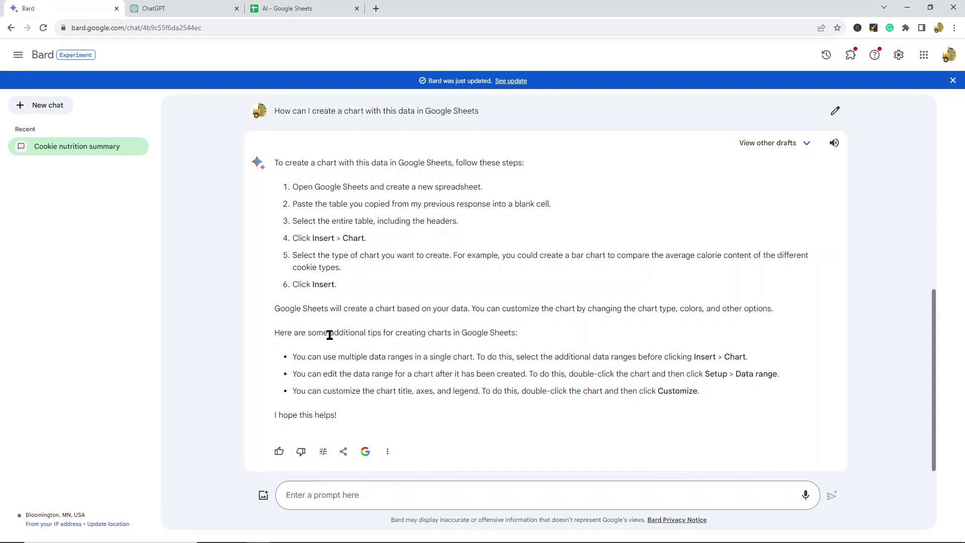
left_click_drag(329, 335, 438, 335)
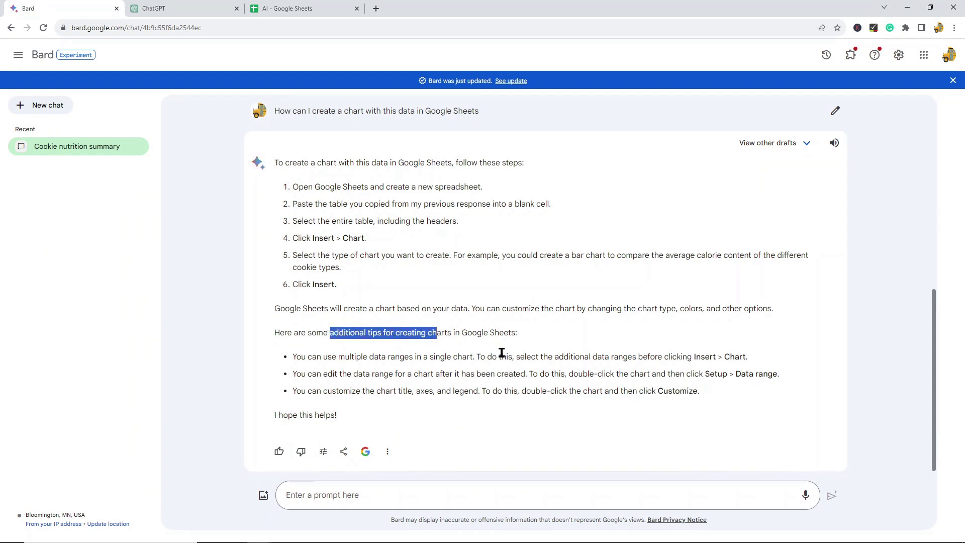
left_click(368, 359)
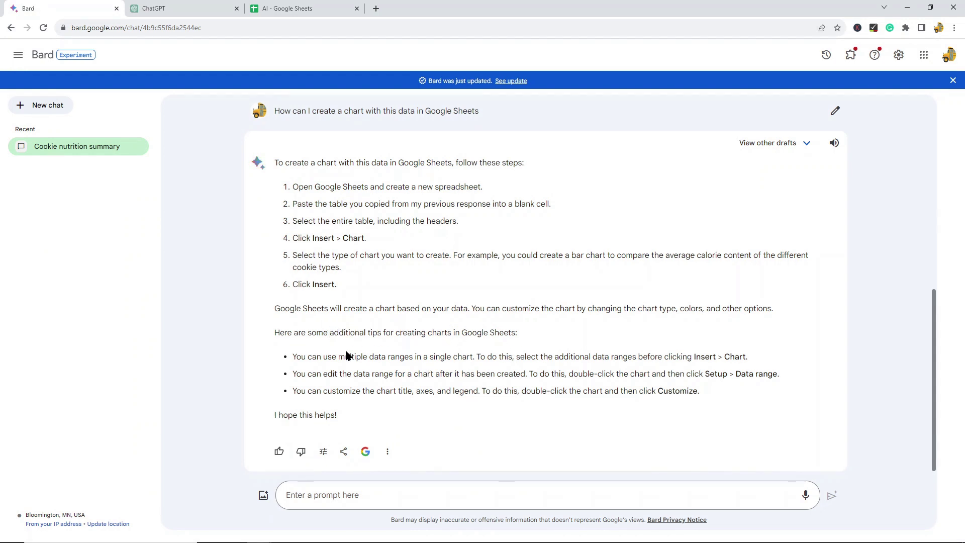
left_click_drag(344, 356, 619, 413)
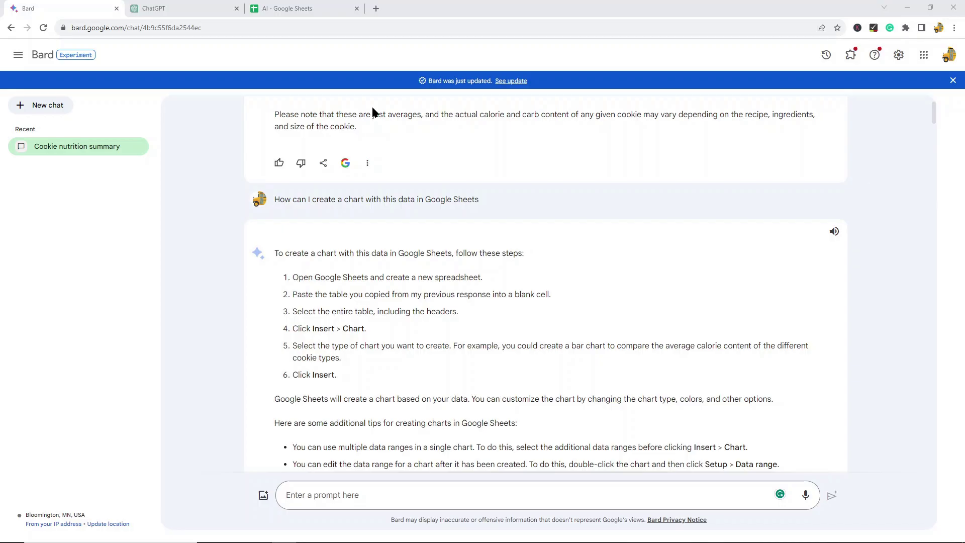
Open the Names sheet and look over the full names in A2:A12 and the First Name cell B2.
left_click(264, 5)
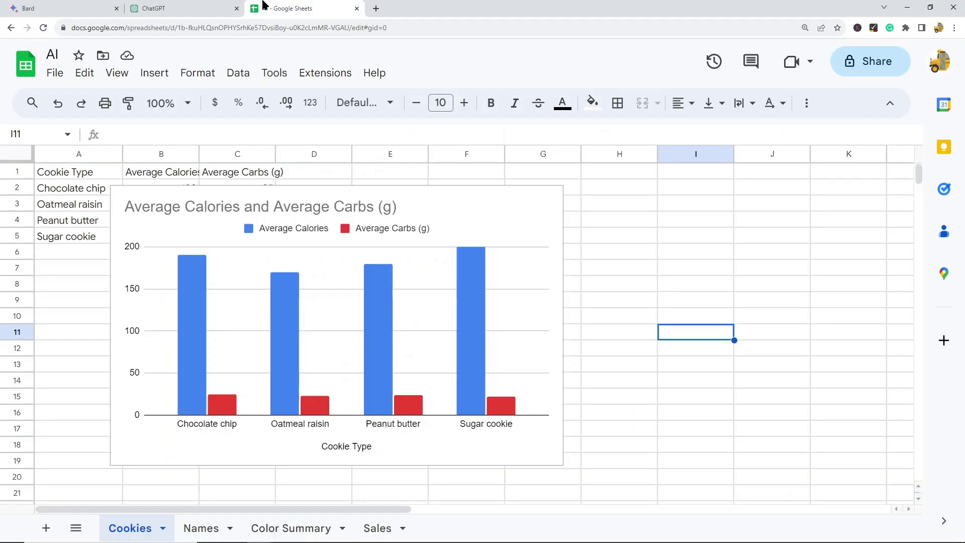
left_click(201, 529)
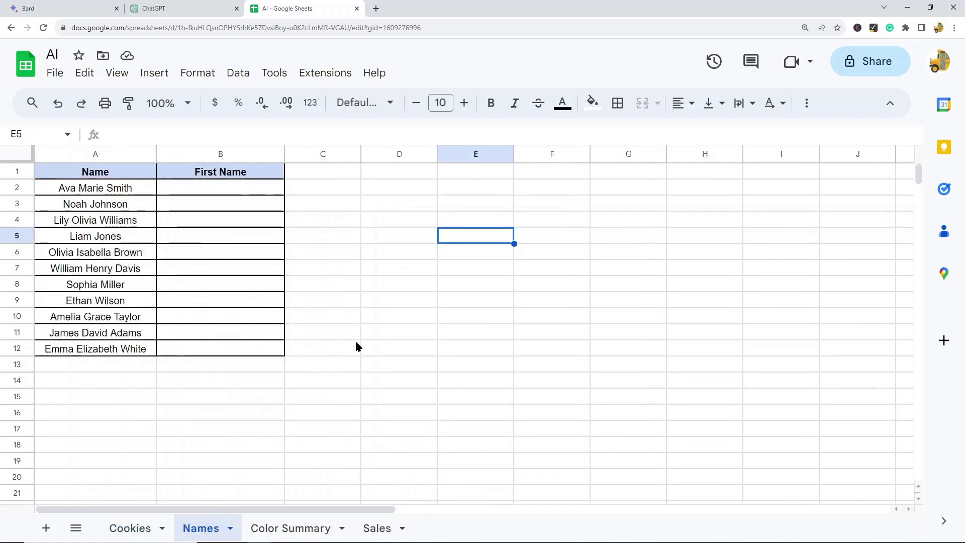
left_click_drag(90, 187, 90, 268)
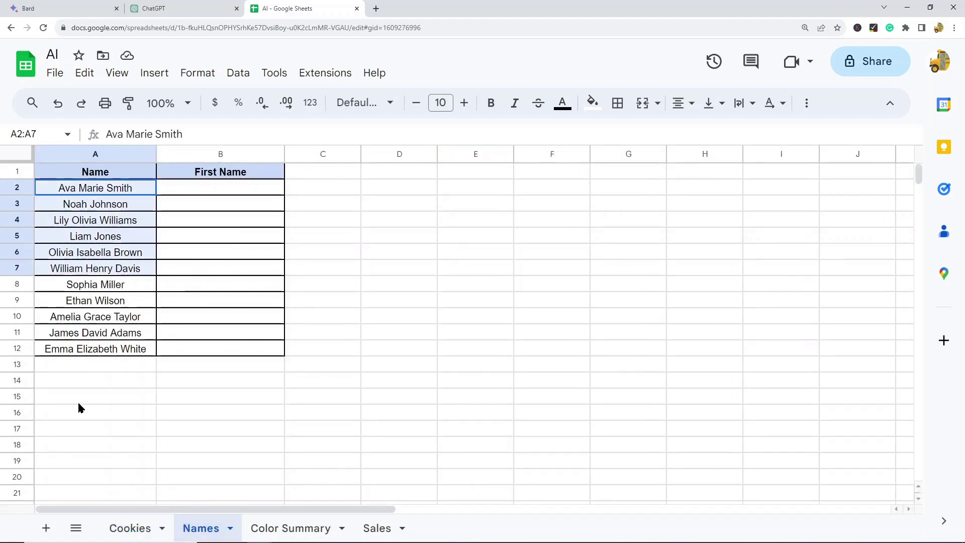
left_click_drag(81, 408, 95, 349)
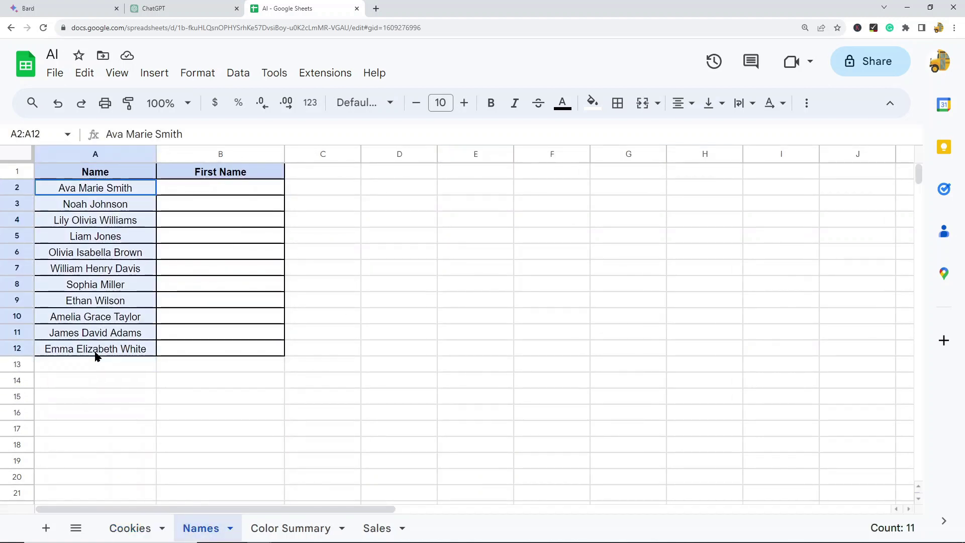
left_click(79, 190)
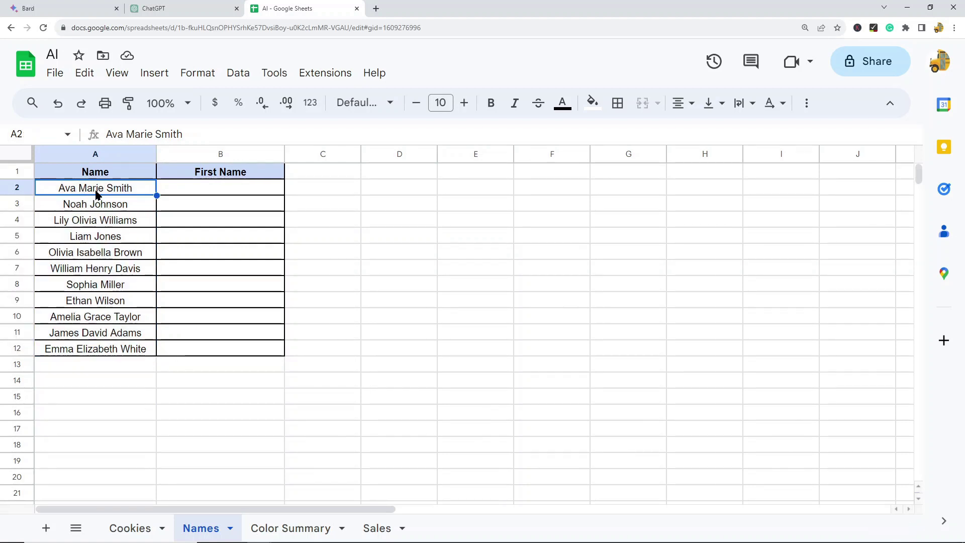
left_click(255, 190)
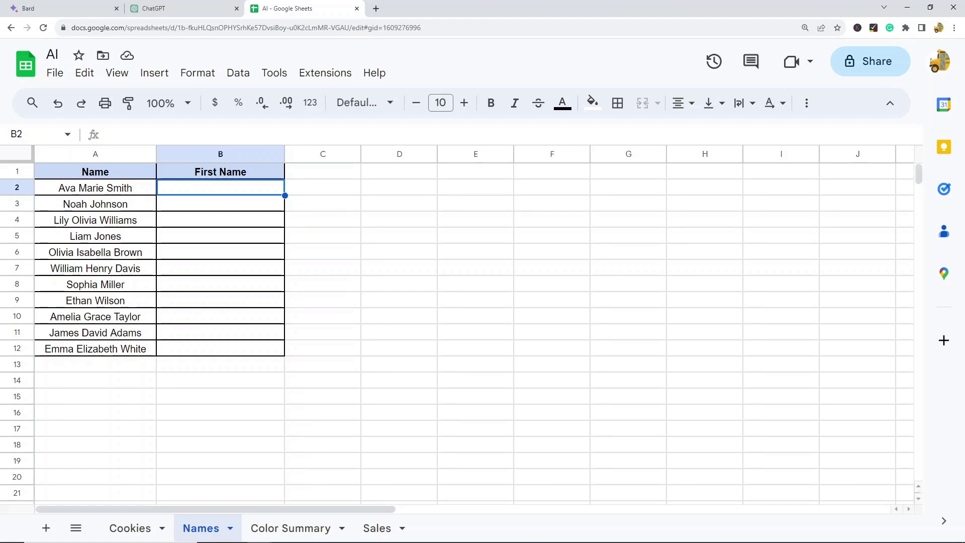
left_click(322, 396)
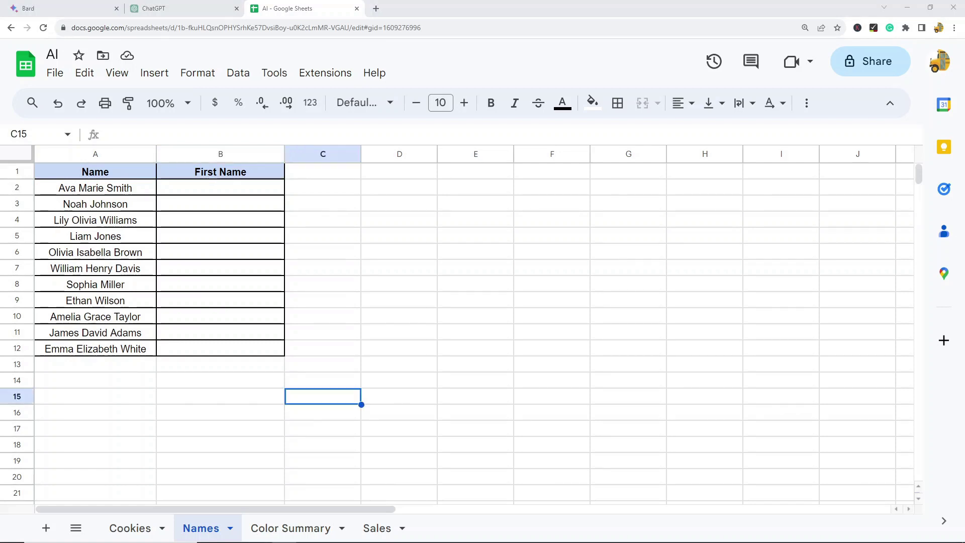
left_click(56, 6)
Request a formula for the text before A2's first space, getting =LEFT(A2, FIND(" ", A2)-1).
left_click(368, 491)
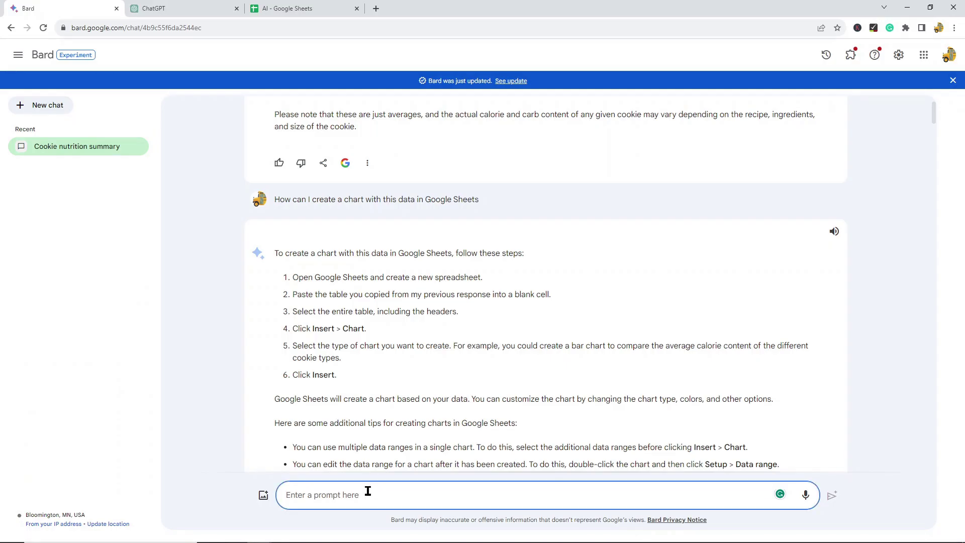
type("Wr")
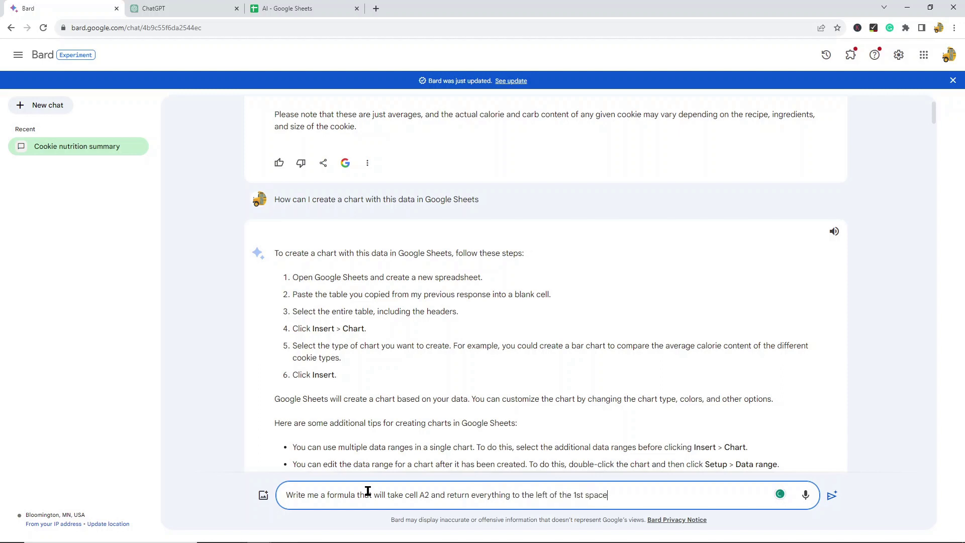
key("Return")
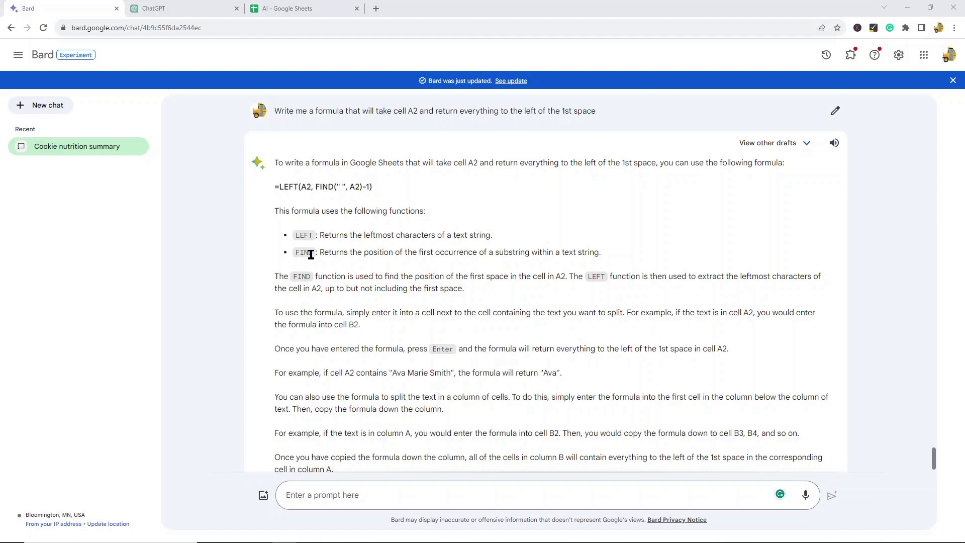
Paste Bard's =LEFT(A2, FIND(" ", A2)-1) formula into B2 and centre-align it.
left_click_drag(386, 185, 275, 188)
key("ctrl+c")
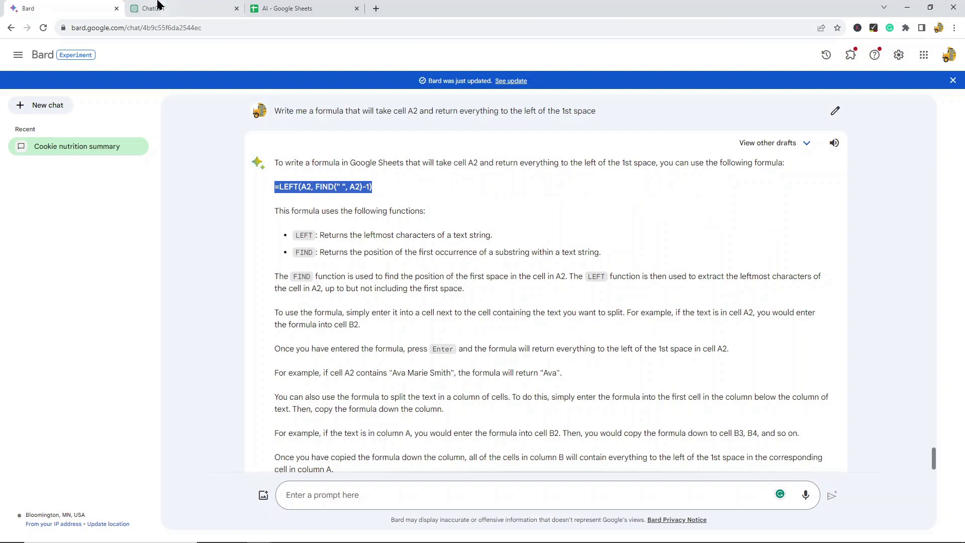
left_click(301, 8)
left_click(209, 191)
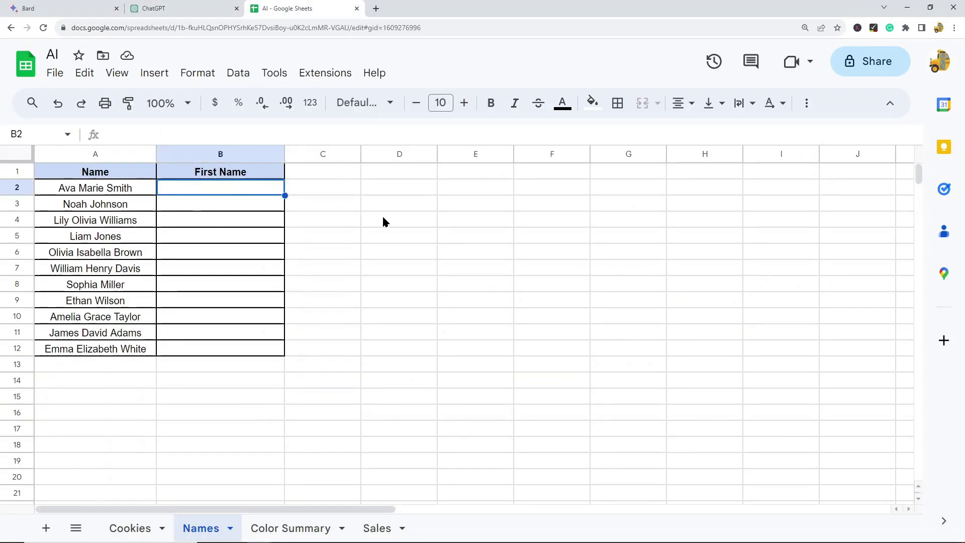
key("ctrl+v")
left_click(247, 252)
left_click(221, 195)
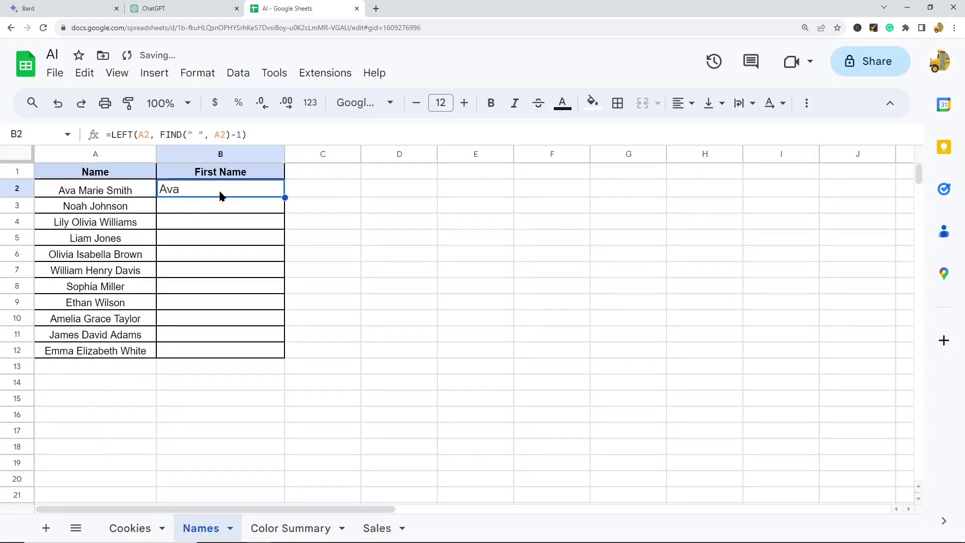
left_click(216, 200)
left_click(218, 191)
key("ctrl+shift+v")
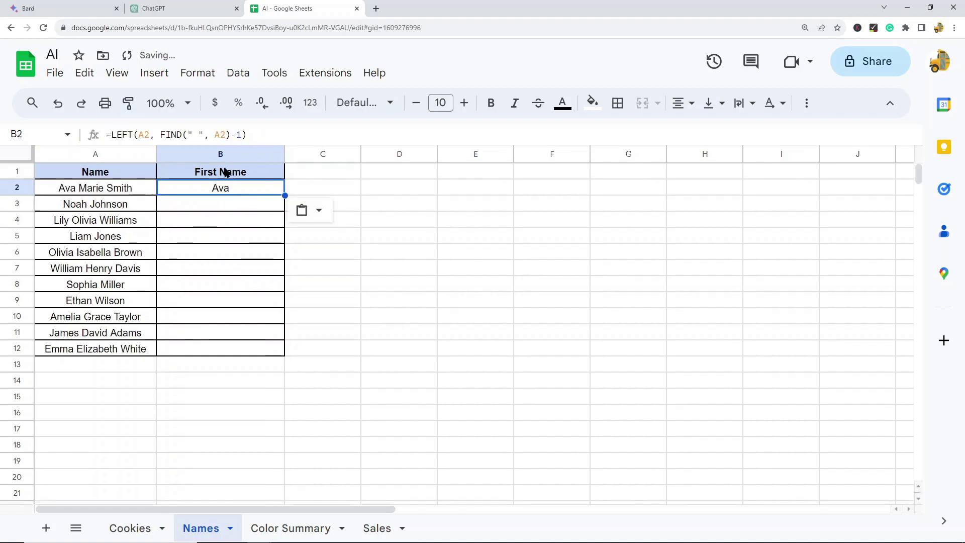
left_click(679, 103)
left_click(702, 132)
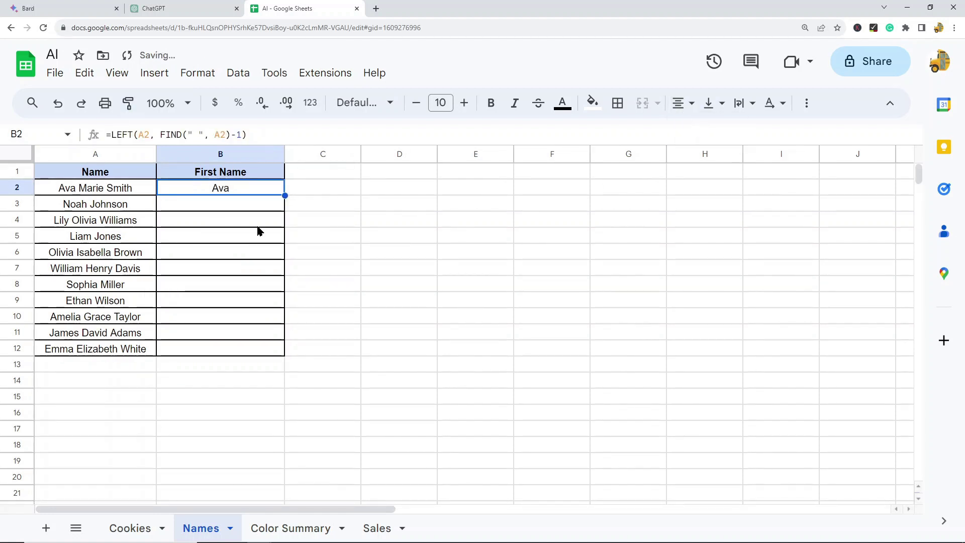
Copy B2's formula down B3:B12 and compare the first names against the full names.
key("ctrl+c")
left_click_drag(219, 206, 223, 349)
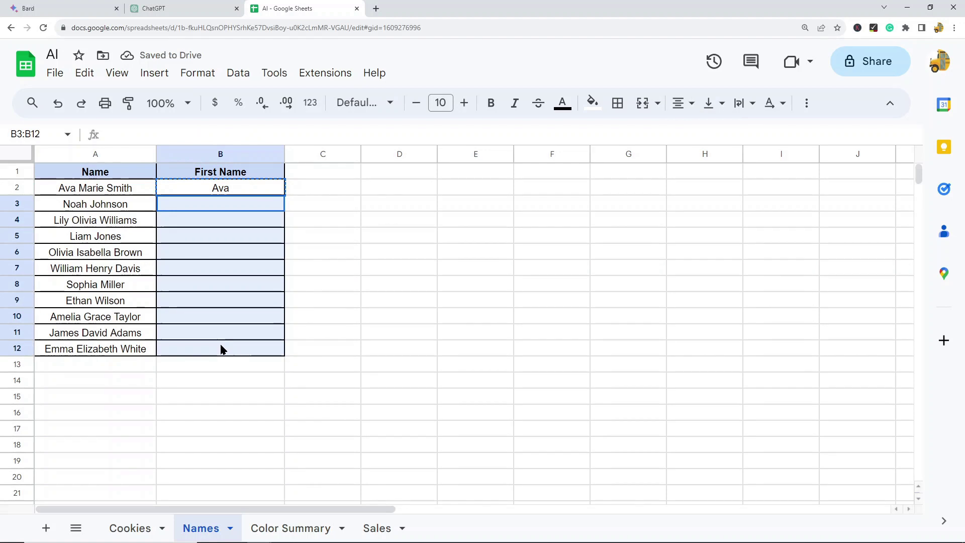
key("ctrl+v")
left_click(390, 271)
left_click_drag(221, 189, 235, 349)
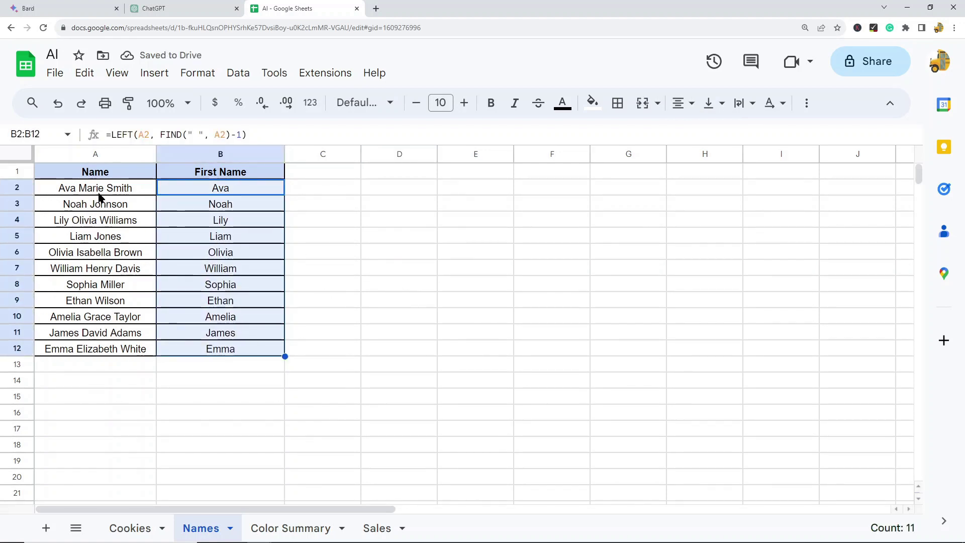
left_click_drag(99, 198, 103, 336)
left_click(31, 8)
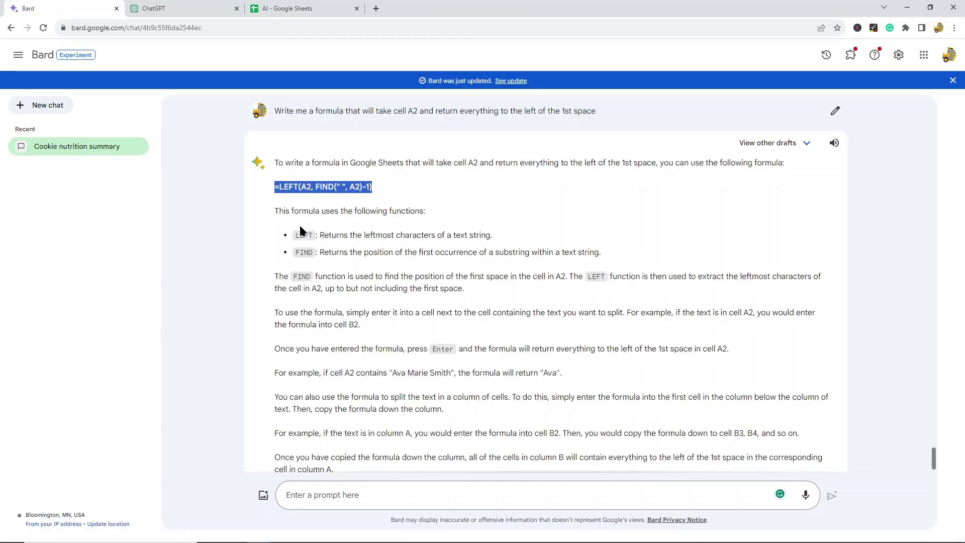
left_click(313, 239)
left_click_drag(314, 236, 353, 236)
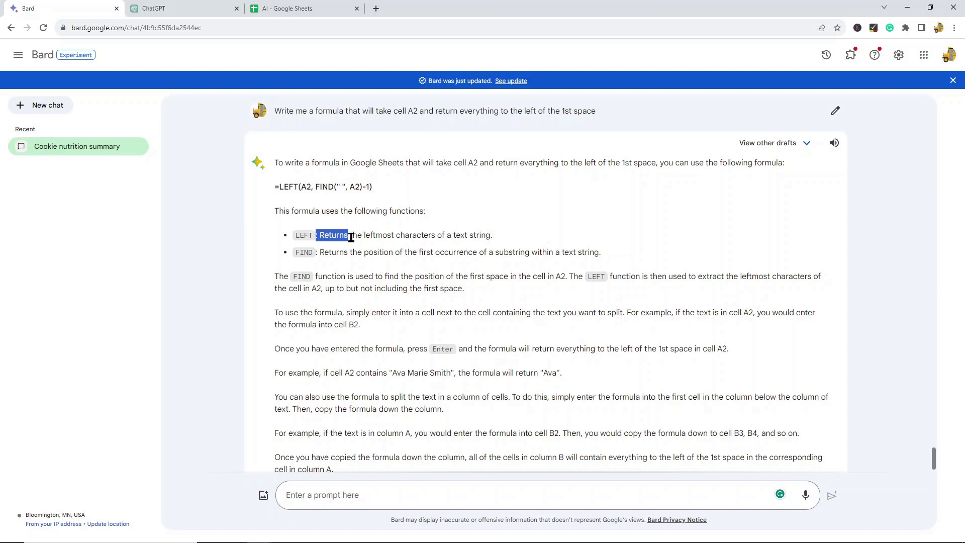
left_click(314, 267)
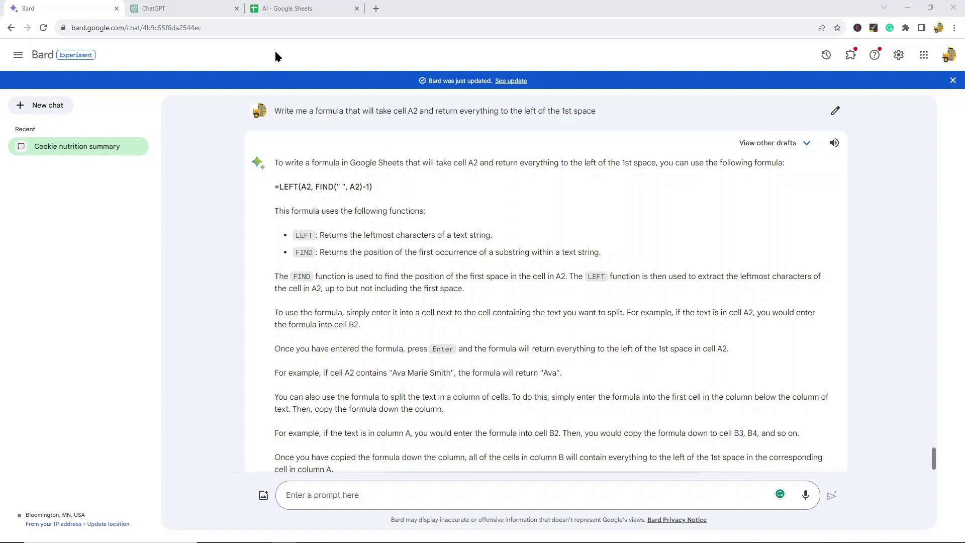
left_click(299, 10)
Review the Sales sheet's product names in column A and revenue figures in column B.
left_click(372, 289)
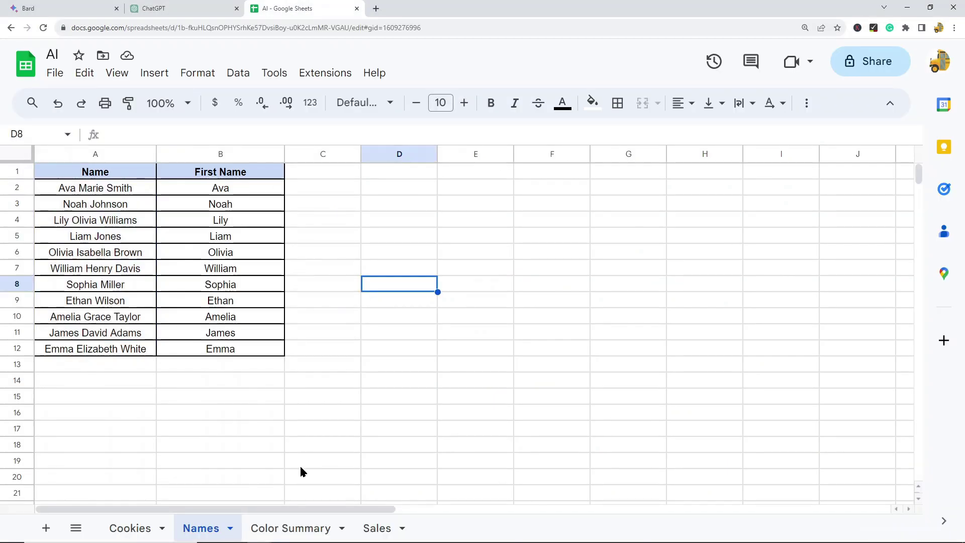
left_click(378, 528)
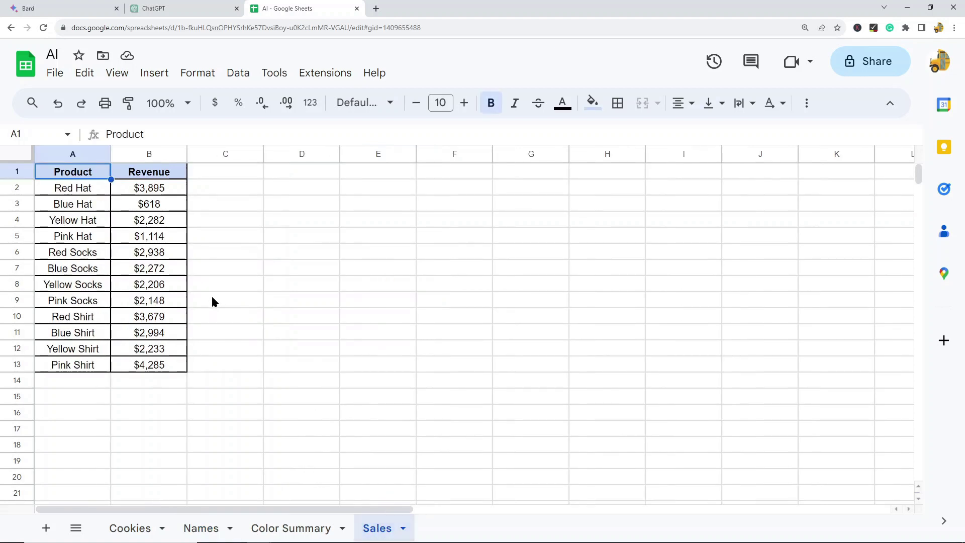
left_click(79, 194)
left_click_drag(79, 200, 82, 218)
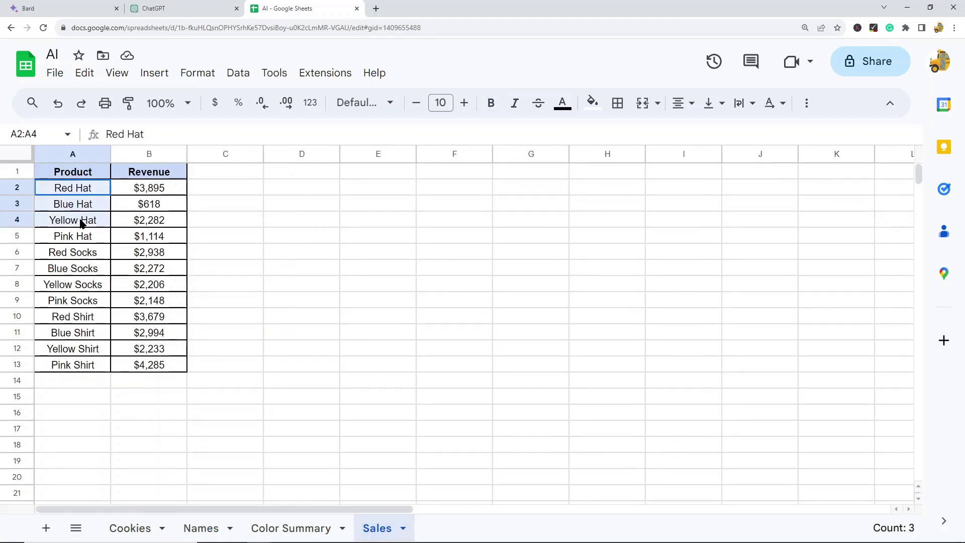
left_click(82, 249)
left_click_drag(157, 188, 165, 325)
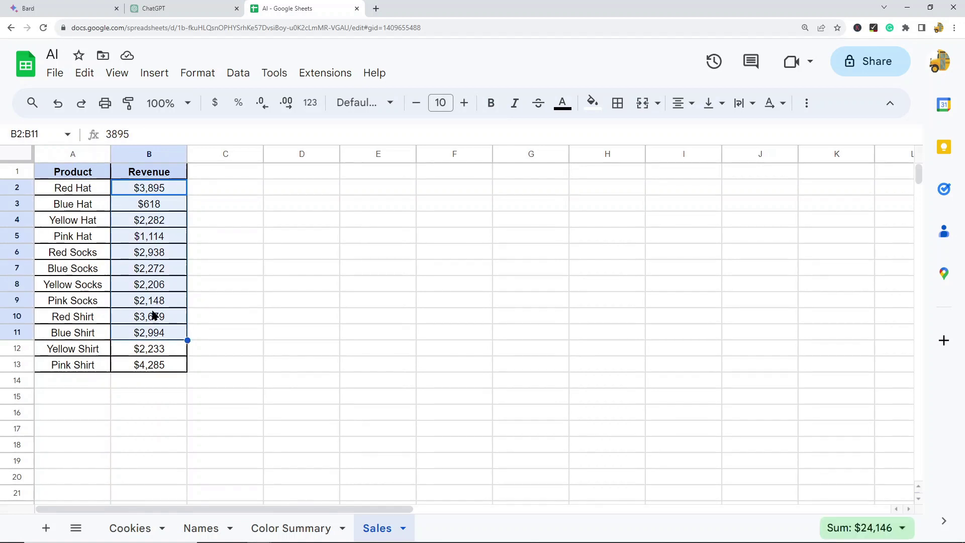
left_click_drag(77, 173, 86, 369)
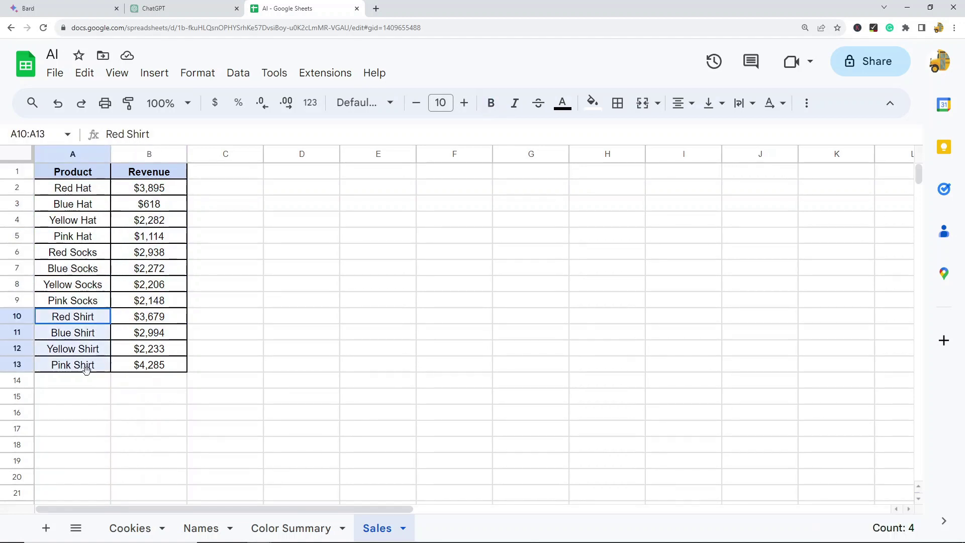
left_click(272, 382)
Check the Color Summary sheet's Red, Blue, Yellow and Pink entries, then return to Sales.
left_click(301, 526)
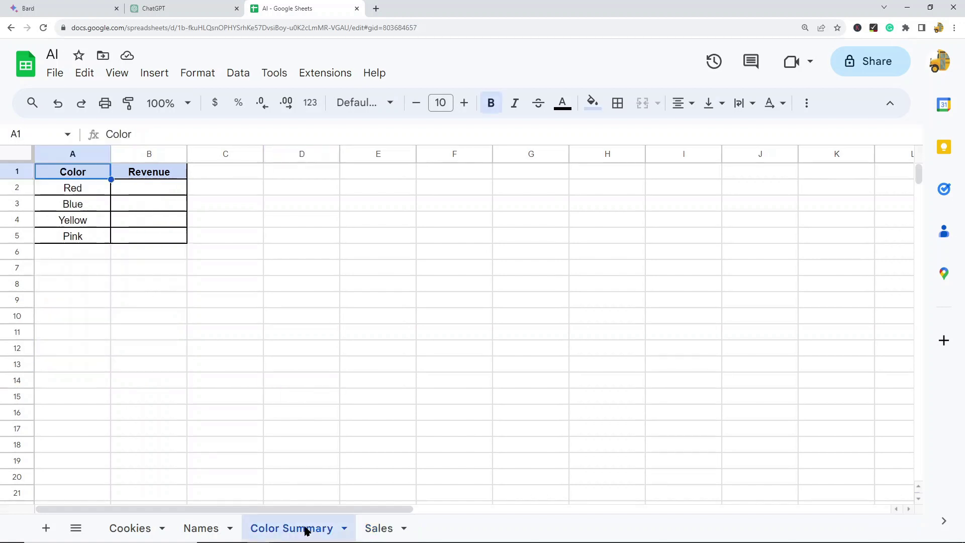
left_click(83, 193)
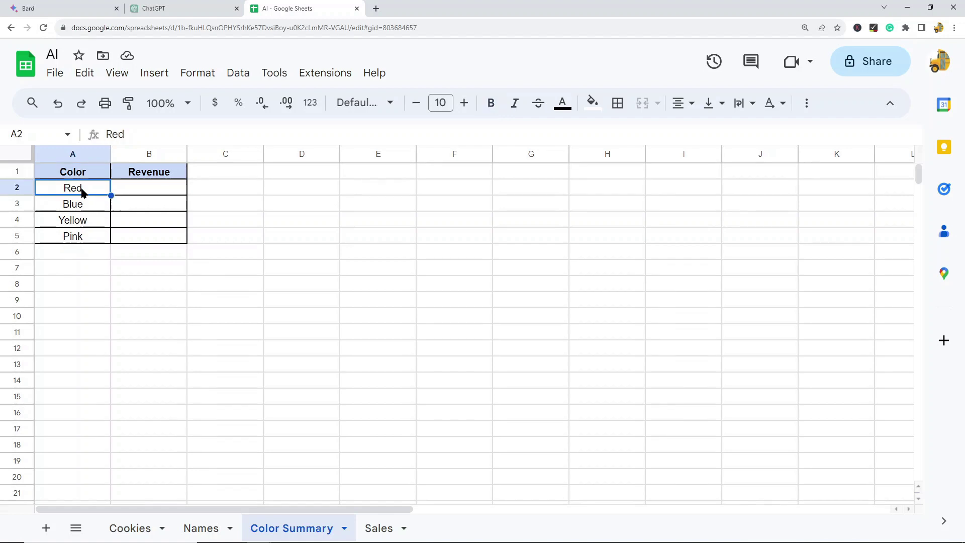
left_click(85, 209)
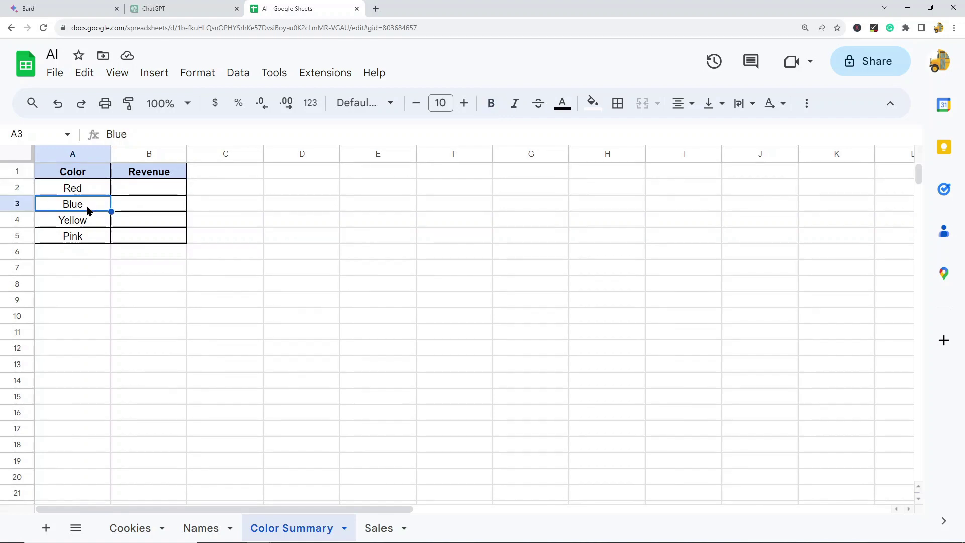
left_click(83, 226)
left_click(79, 242)
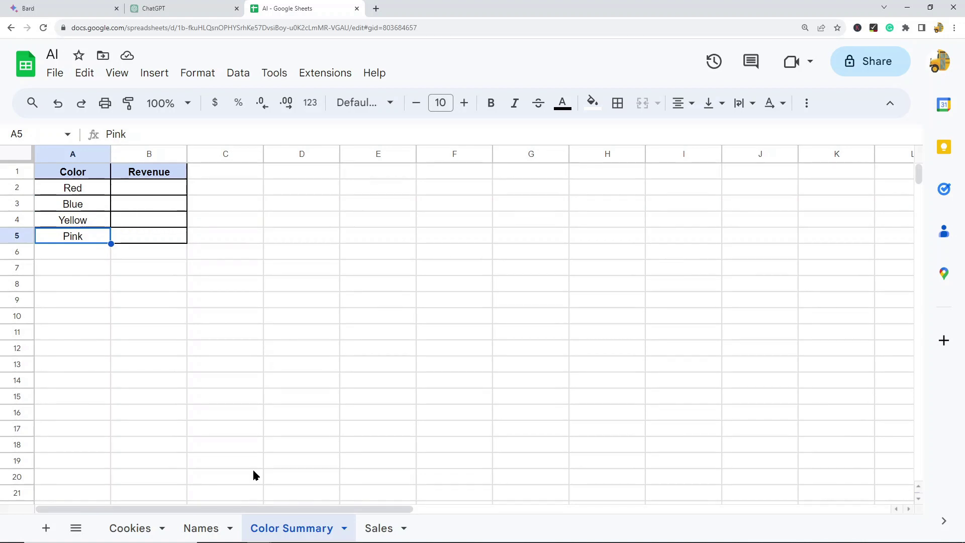
left_click(214, 525)
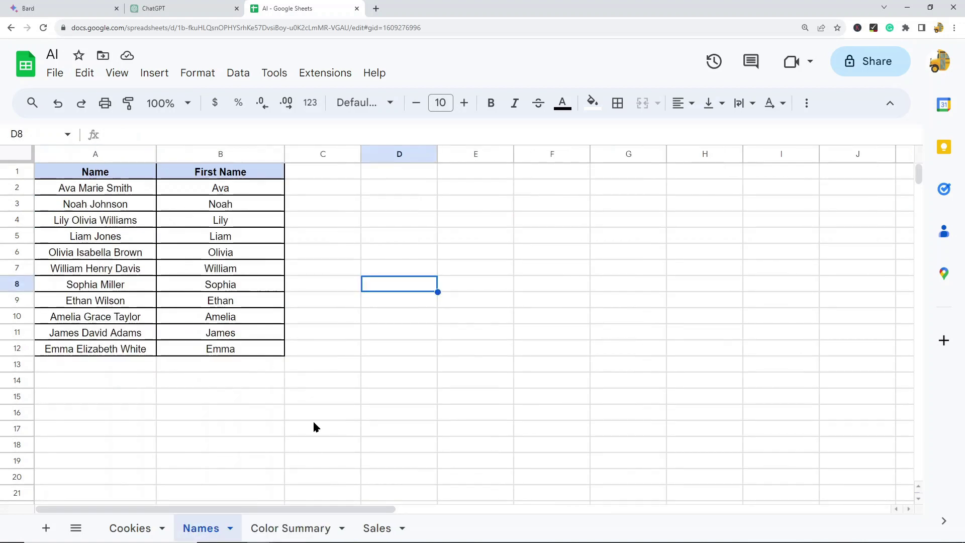
left_click(377, 527)
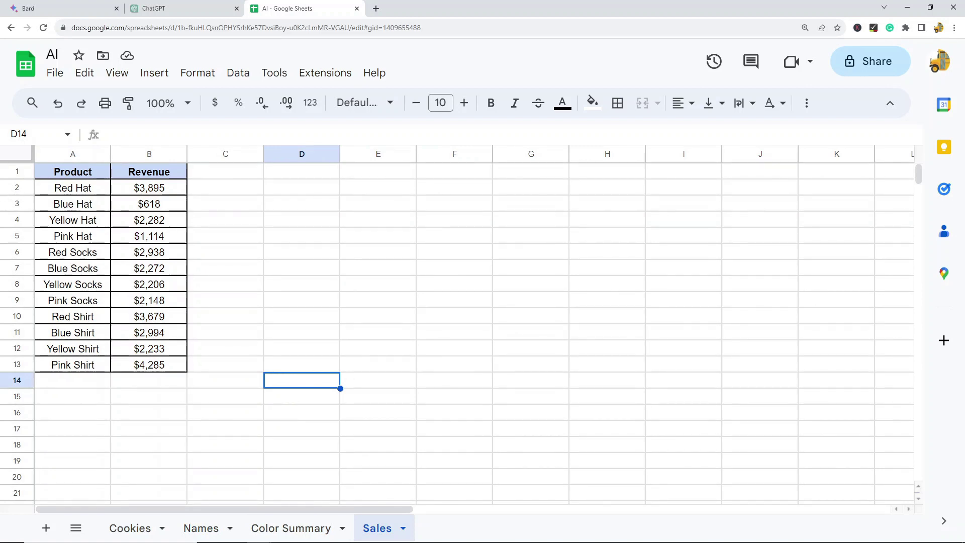
left_click(301, 348)
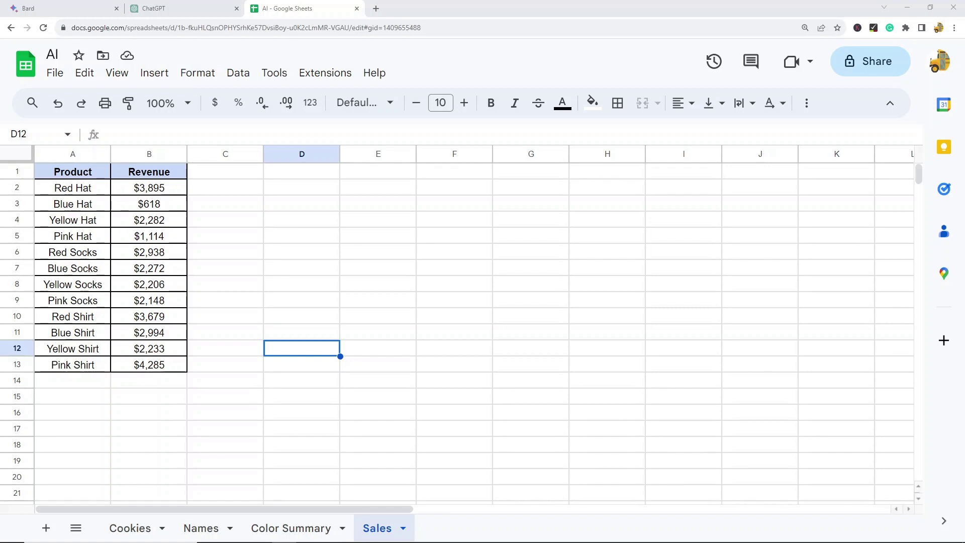
Enter the three prompt lines in A15:A17, starting 'I have a sheet title "sales"…'.
left_click(83, 399)
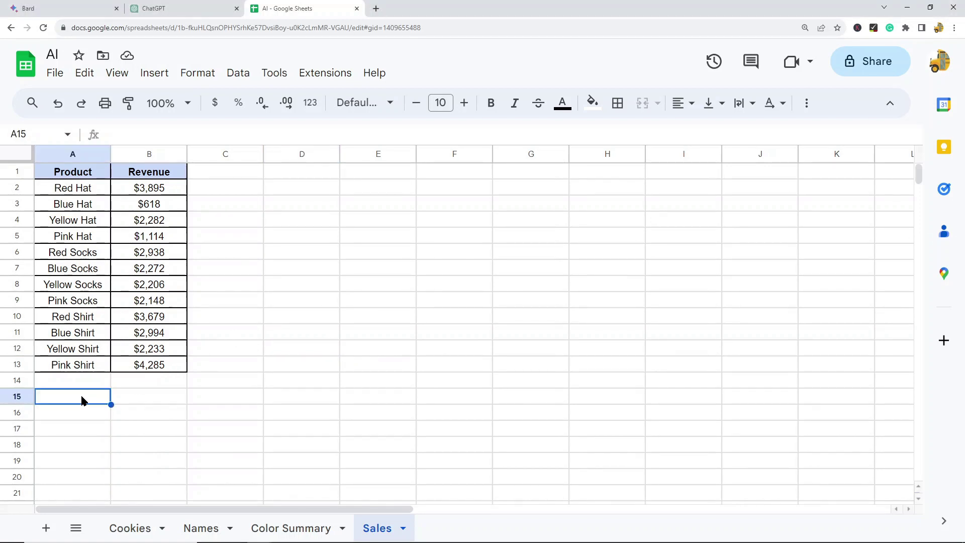
type("I")
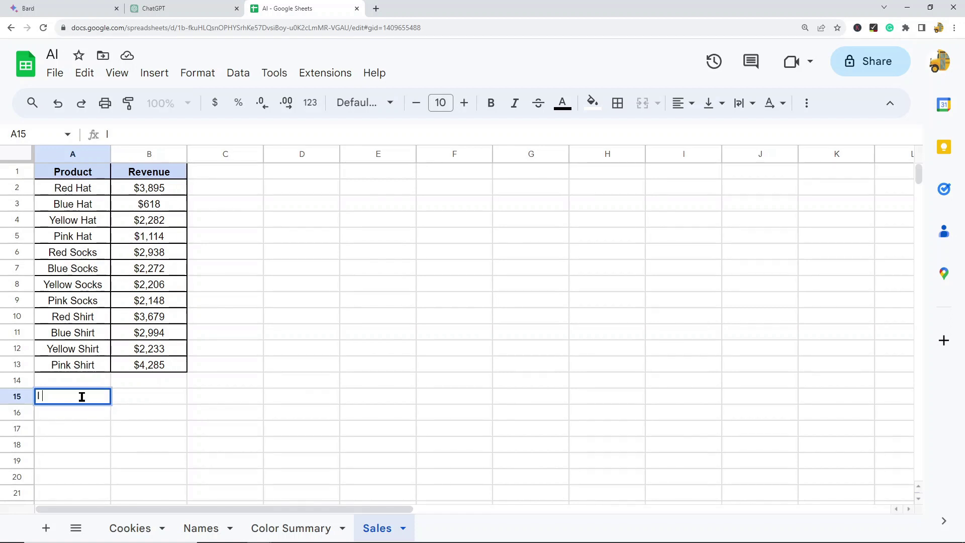
type(" have a sheet ")
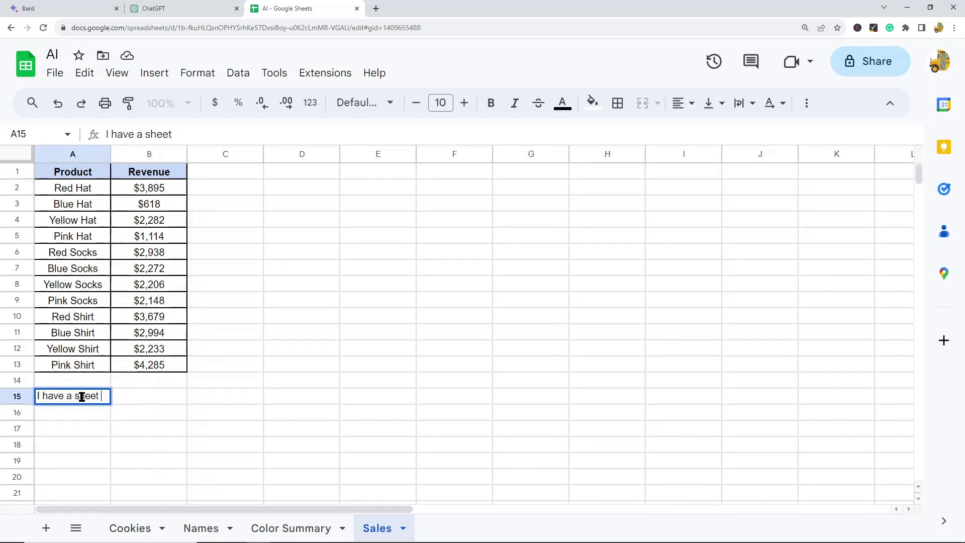
type("title \"sales")
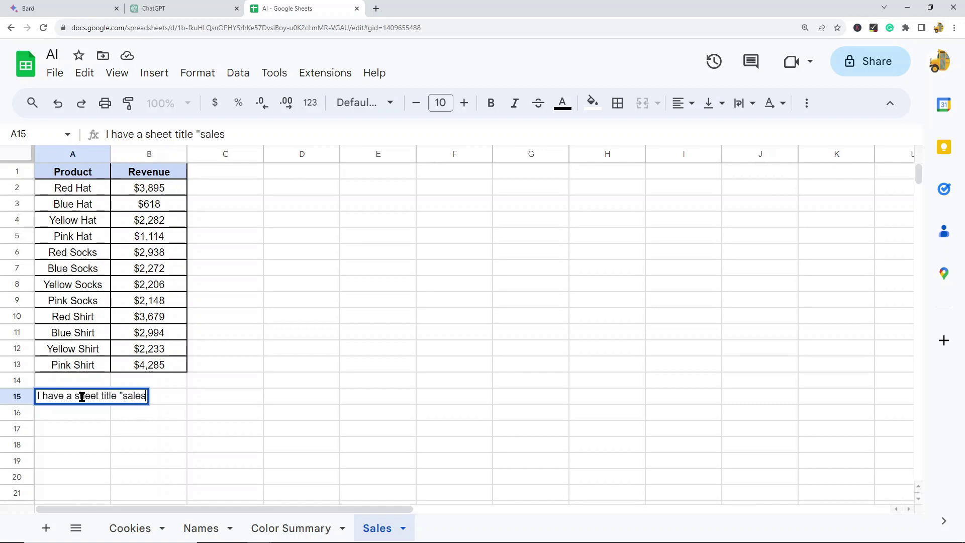
type("\" that contains s")
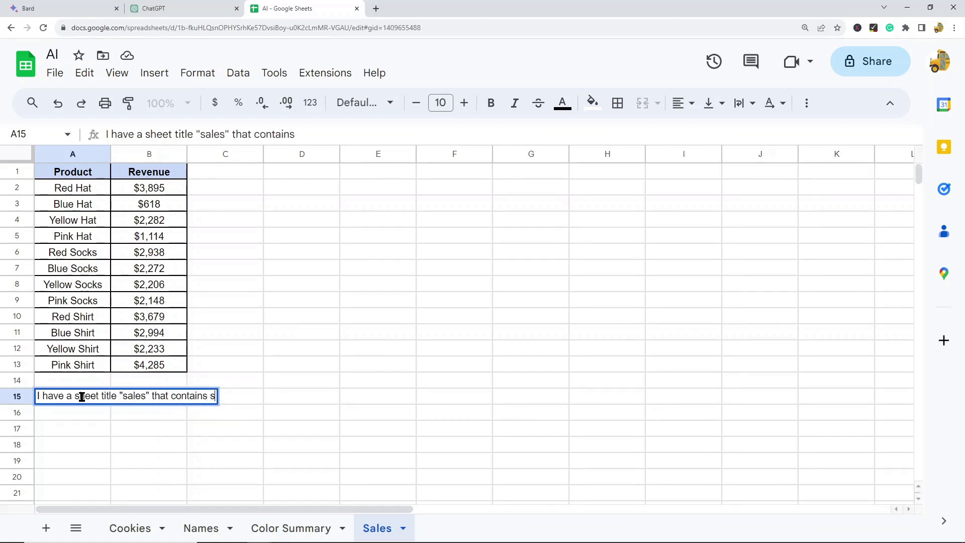
type("ales re")
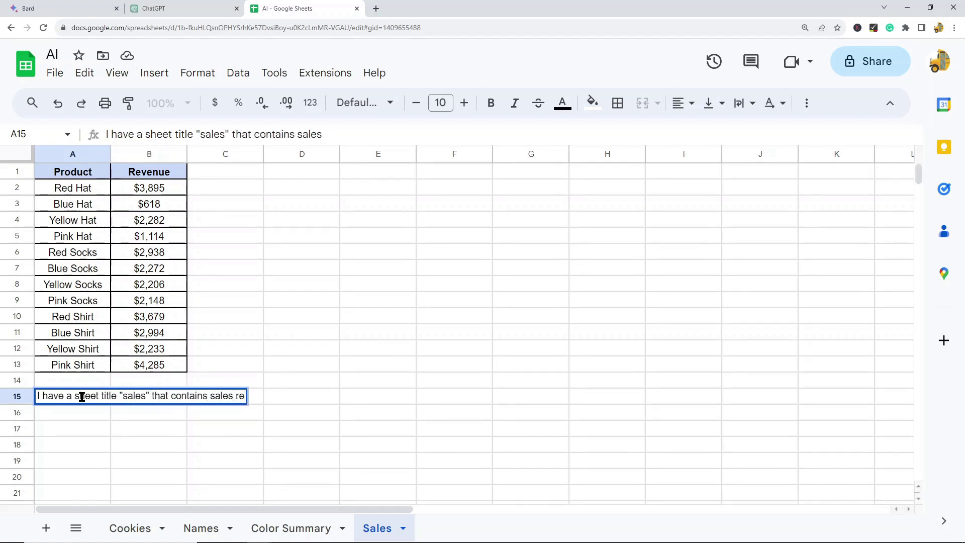
type("venue for different p")
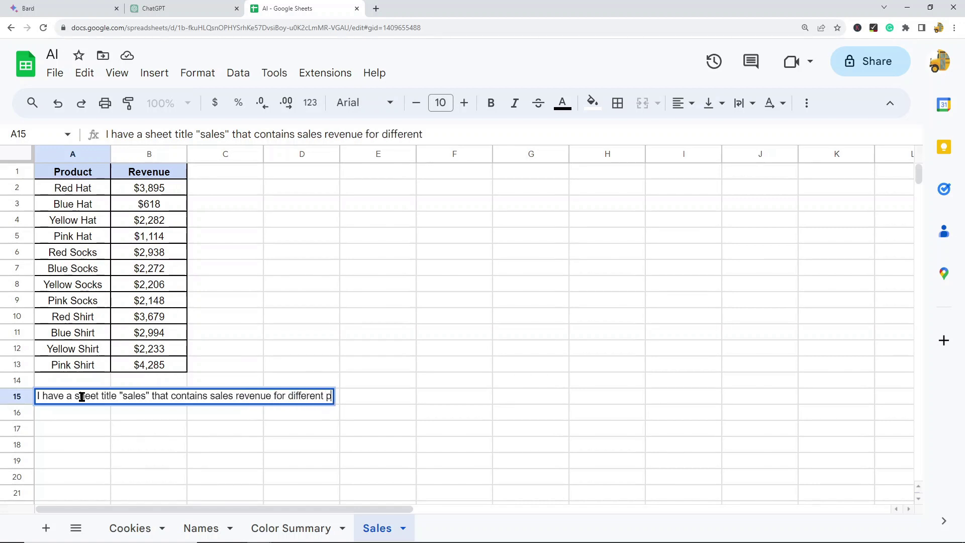
type("roducts")
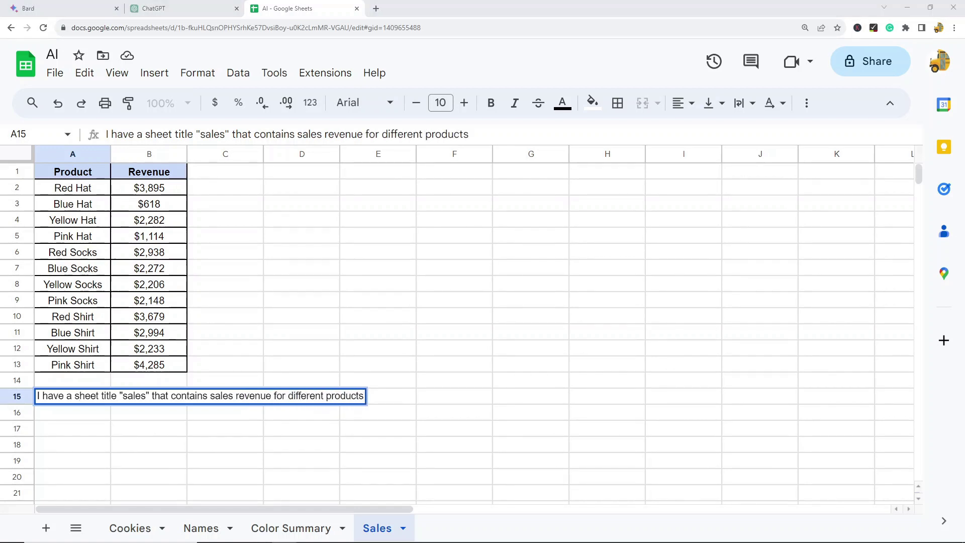
left_click(59, 417)
type("In")
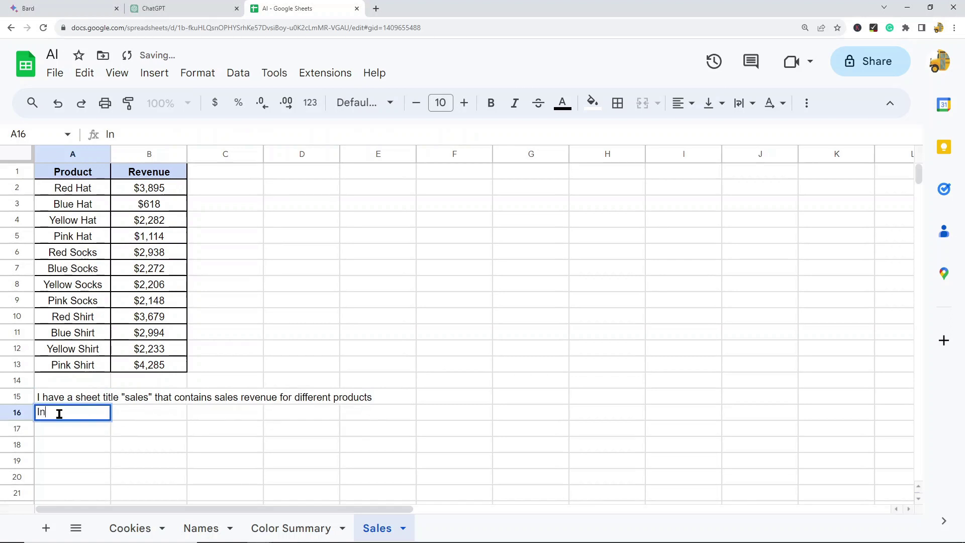
type(" column A i")
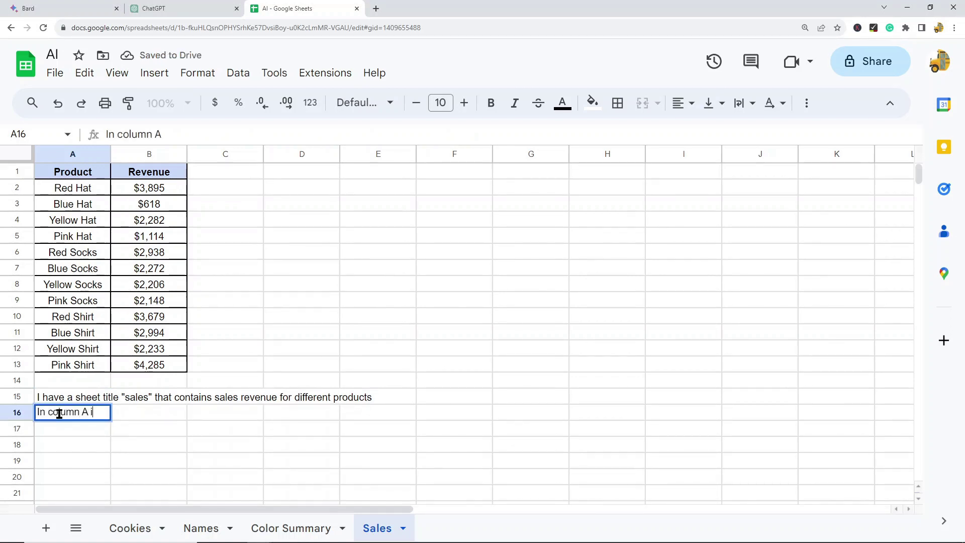
type("s the product name")
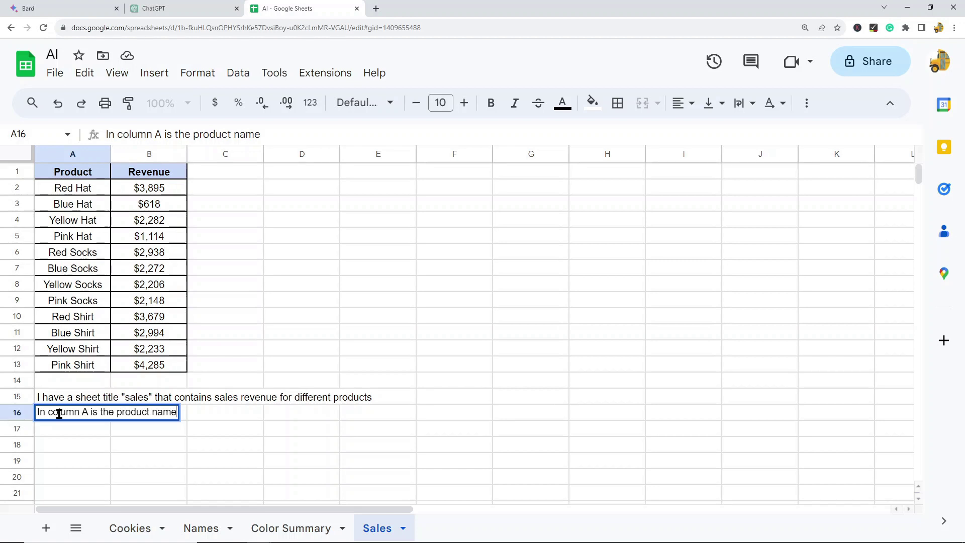
type(" which includ")
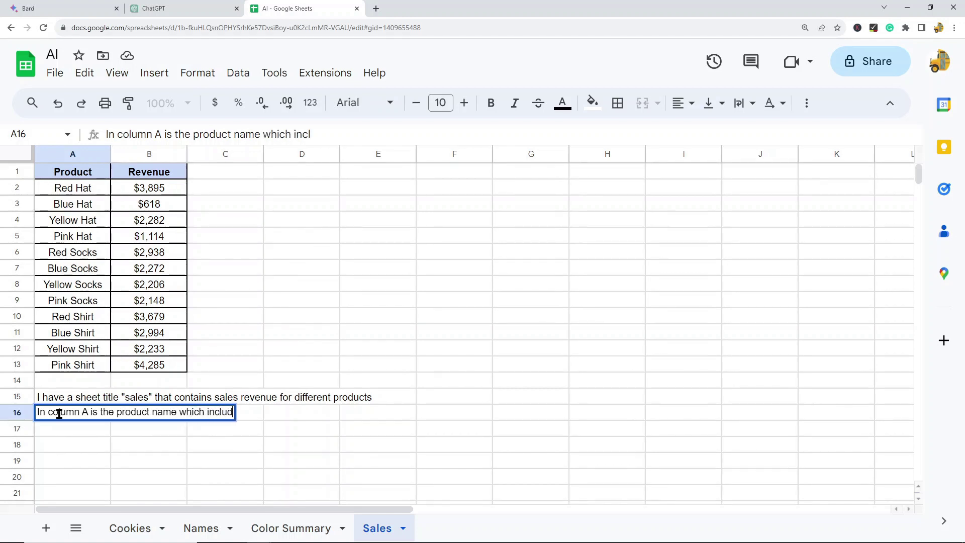
type("es the color of the ")
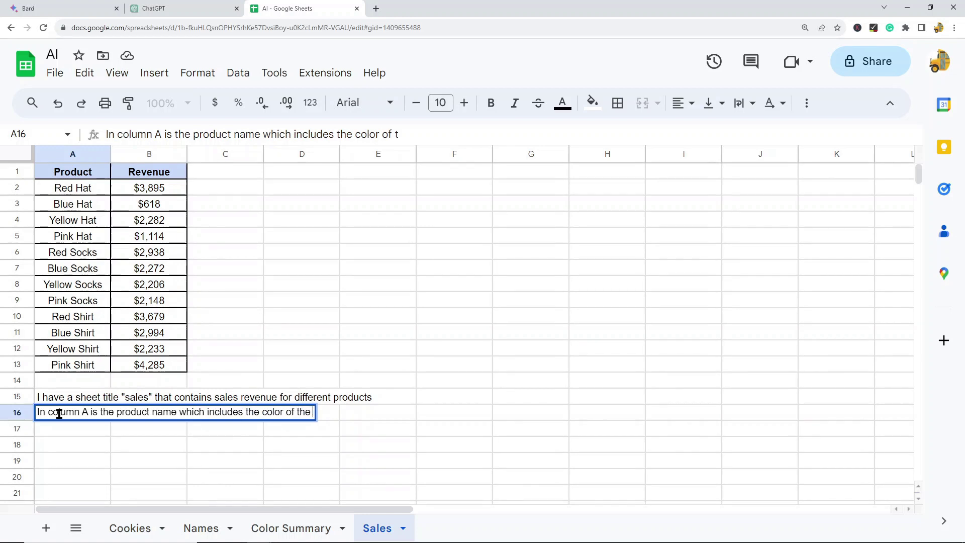
type("product and i")
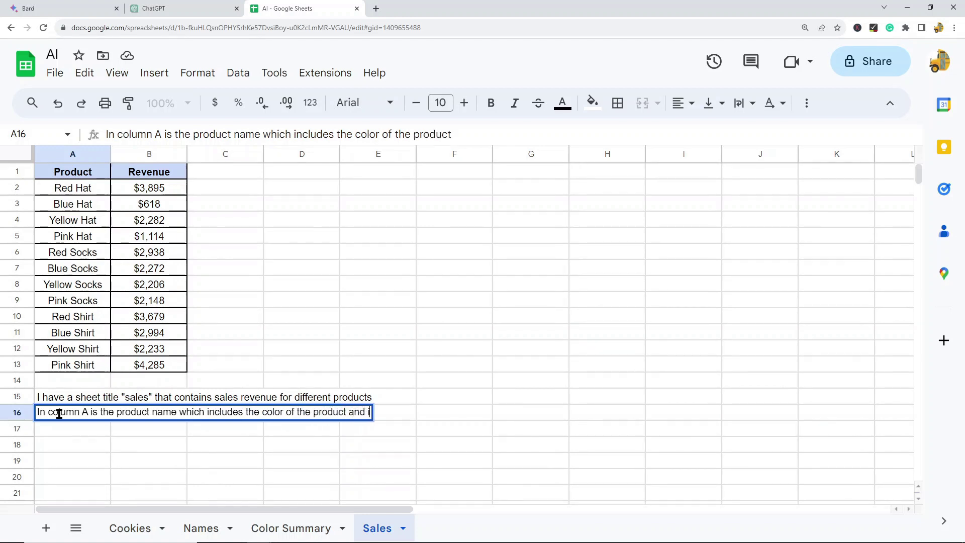
type("n column B is")
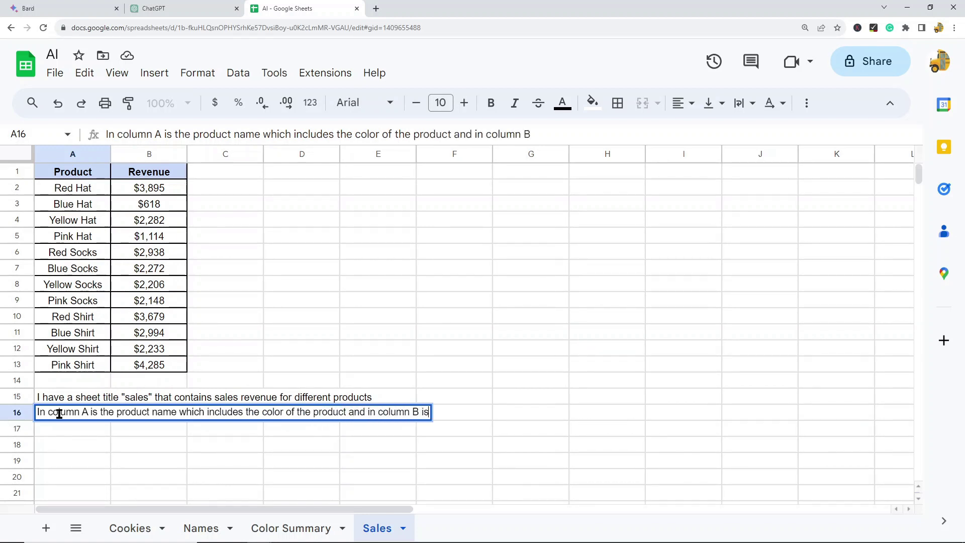
type(" the revenue")
key("Return")
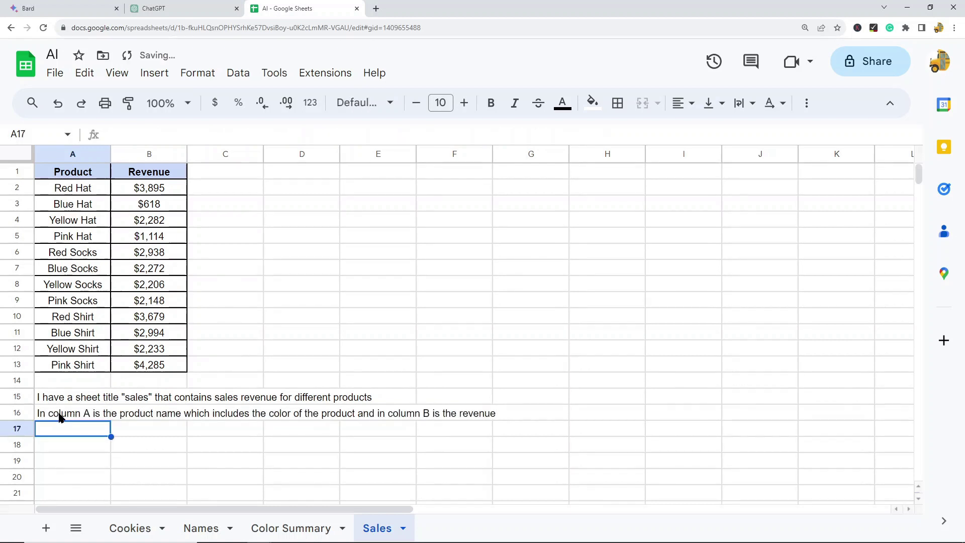
type("I have a differ")
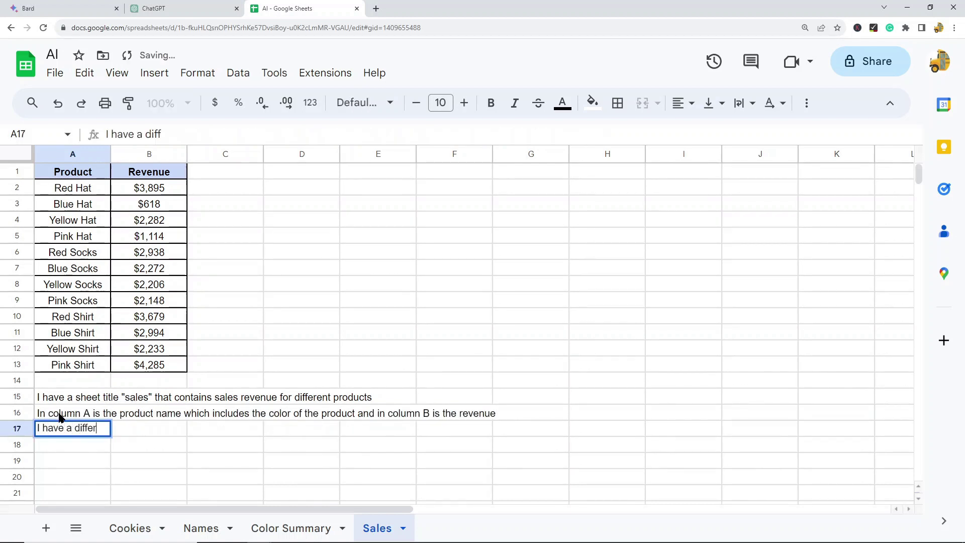
type("ent sheet called ")
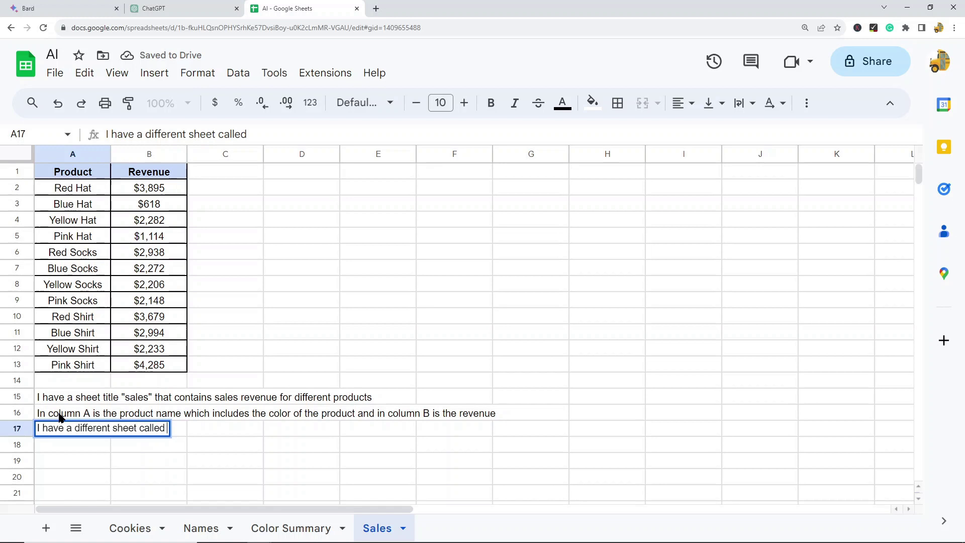
type("\"Color S")
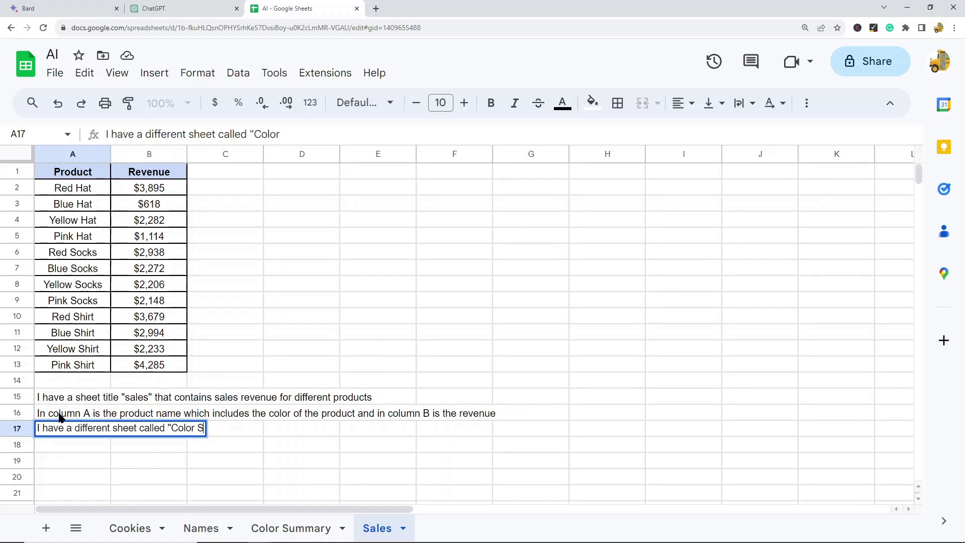
type("ummary\" ")
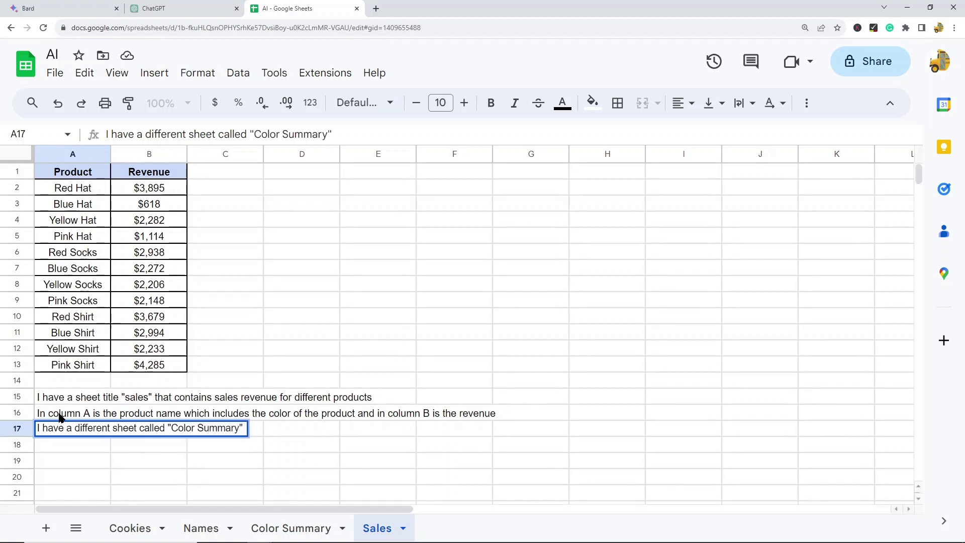
type("that I want to re")
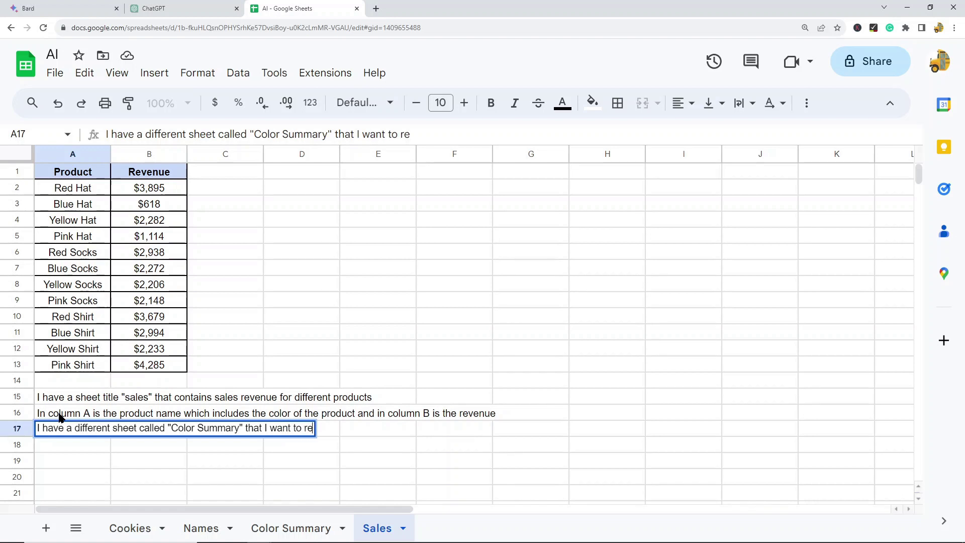
type("turn the revenue to")
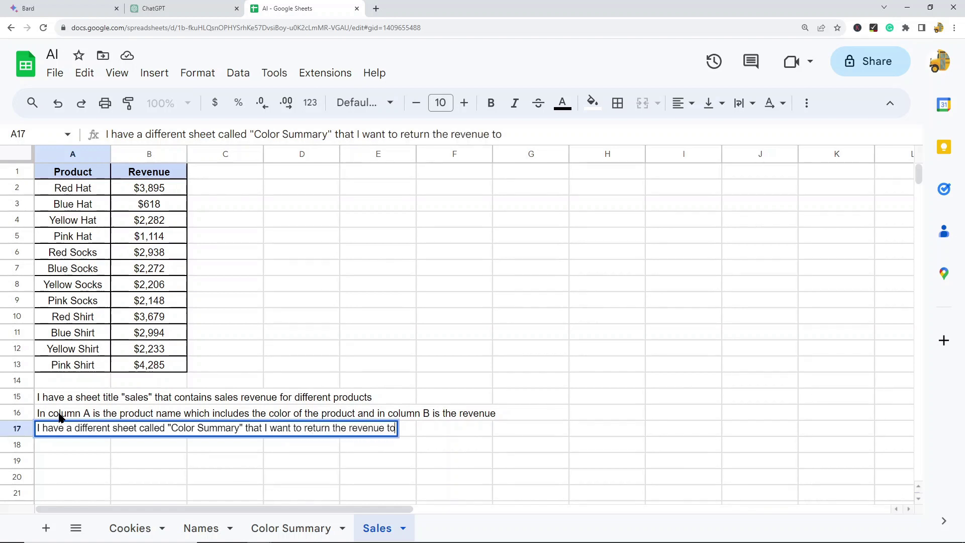
type(".")
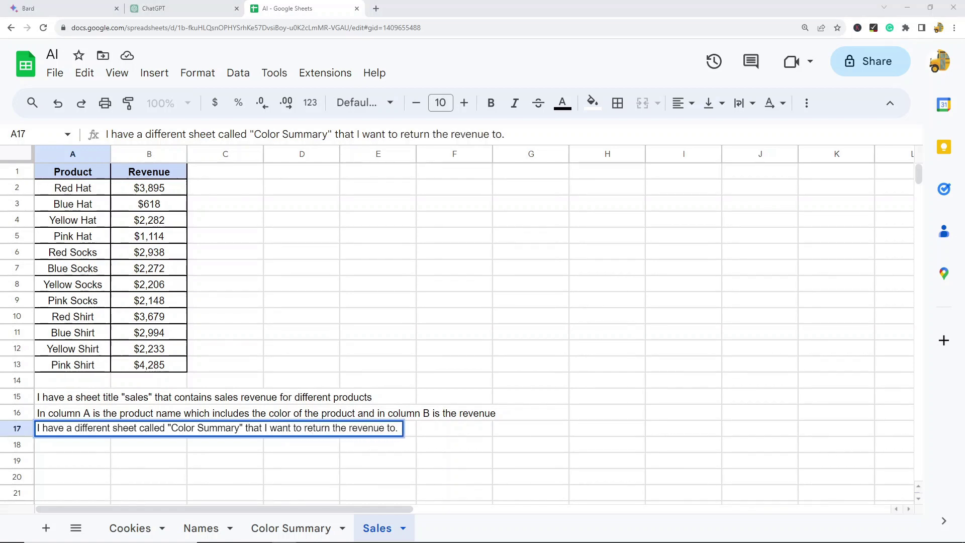
left_click(58, 446)
In A18, request a Color Summary B2 function that totals Sales revenue for the color in A2.
type("Wr")
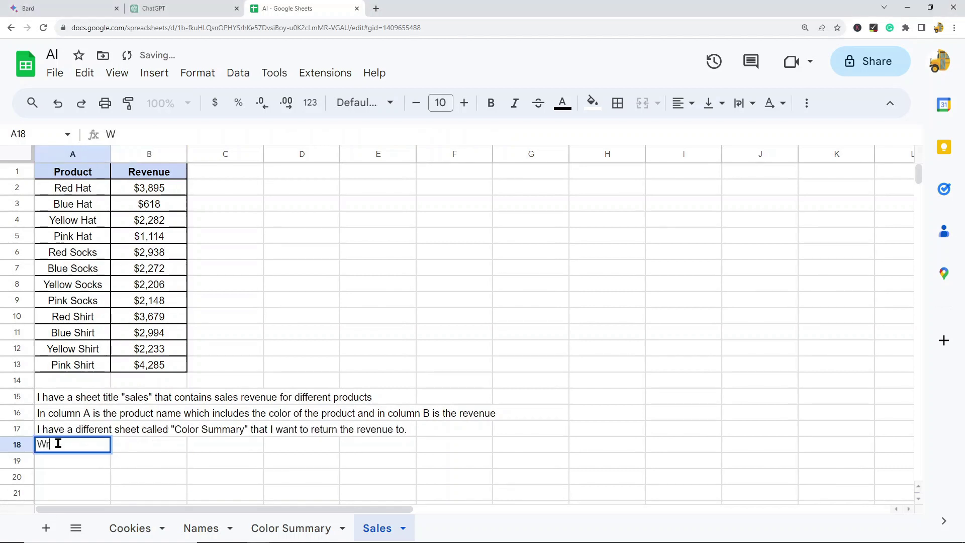
type("ite  me a function")
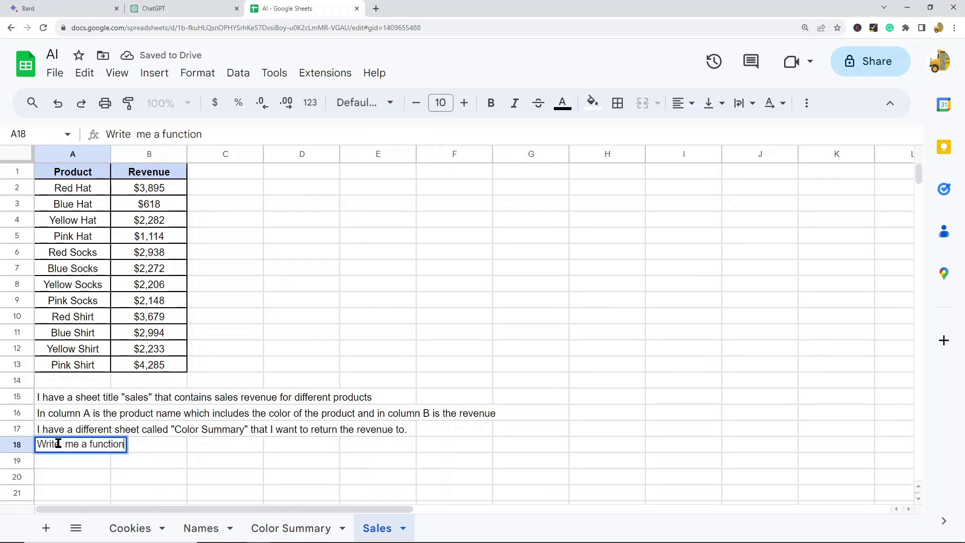
type(" that I can past")
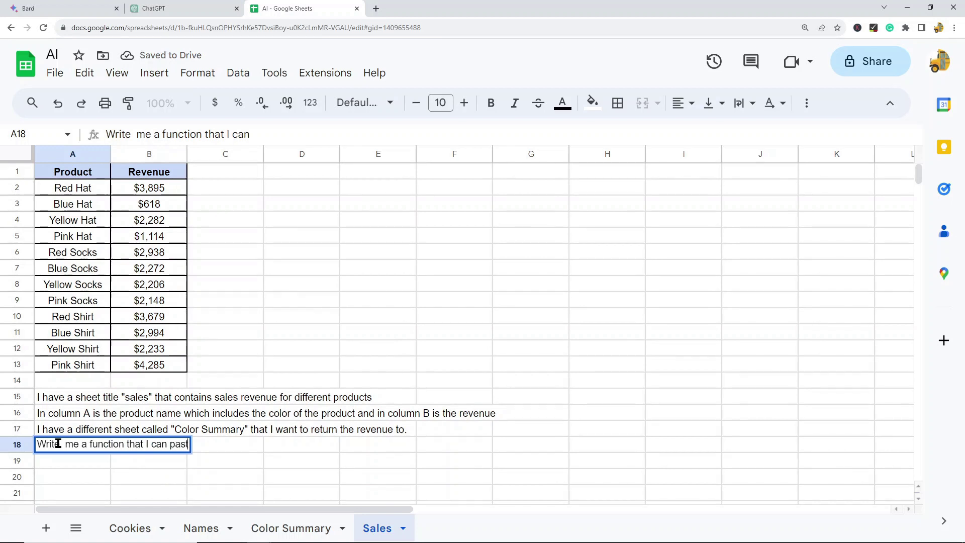
type("e in Cell B")
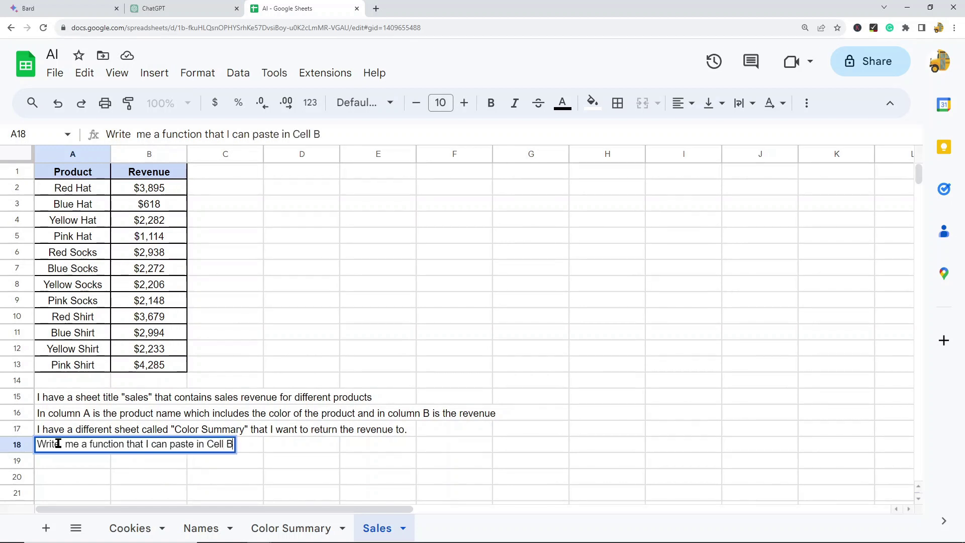
type("2 of my Co")
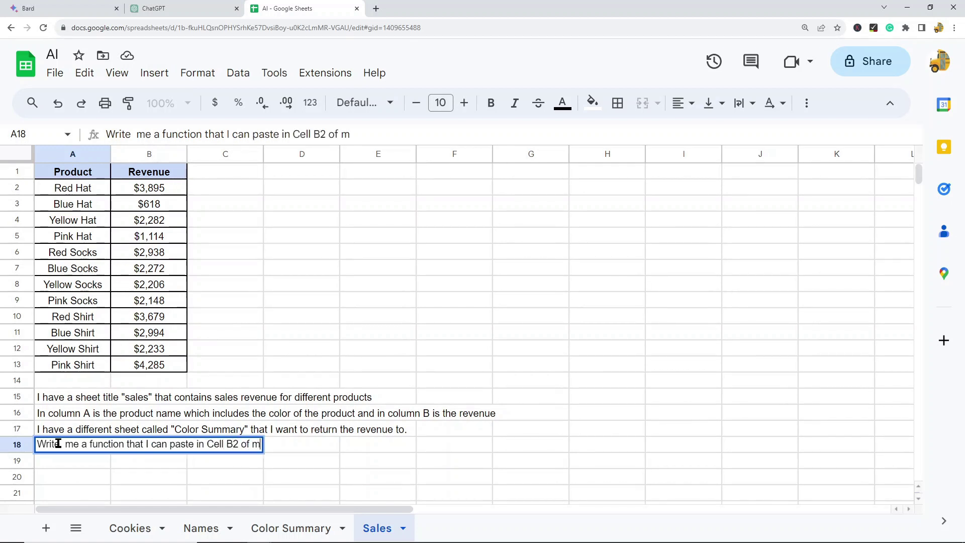
key("BackSpace")
key("BackSpace")
type("\"Color")
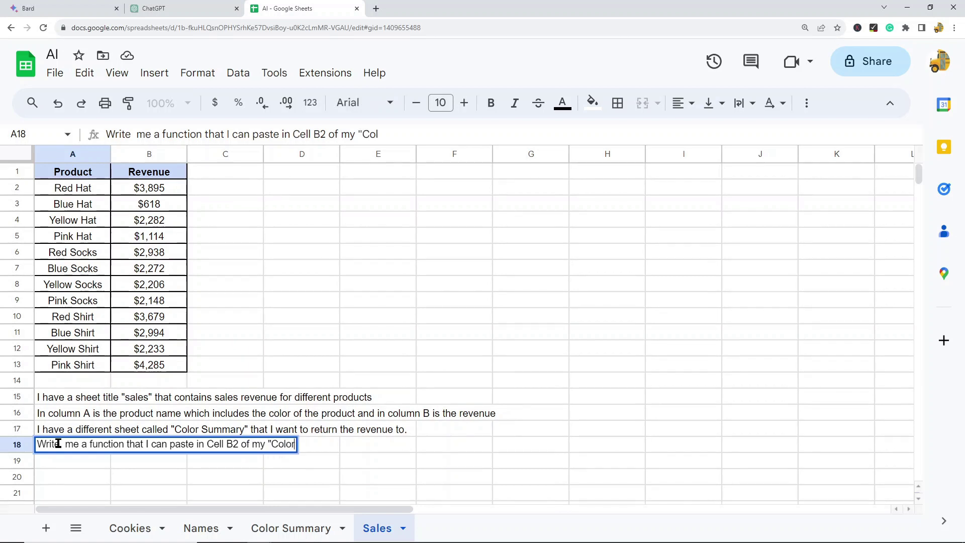
type(" Summary\" sheet ")
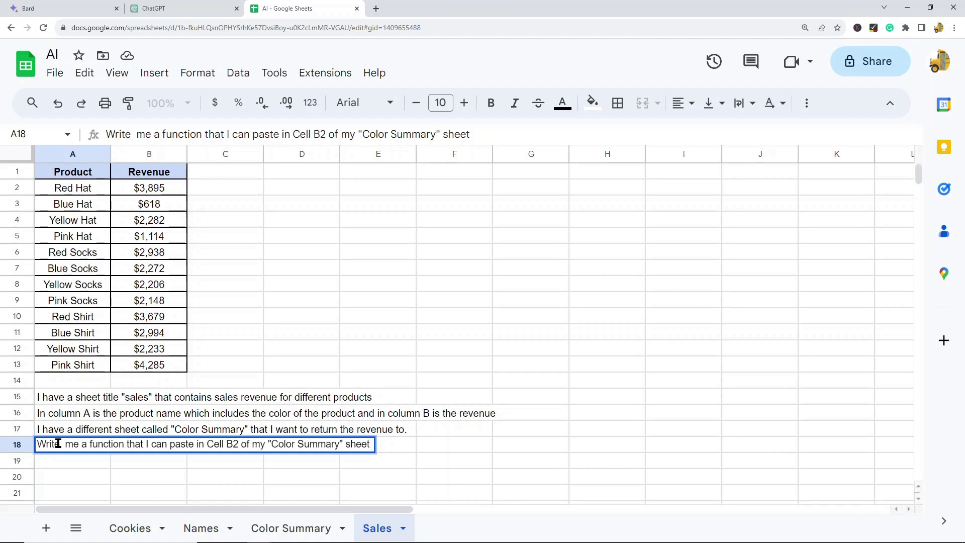
type("that ")
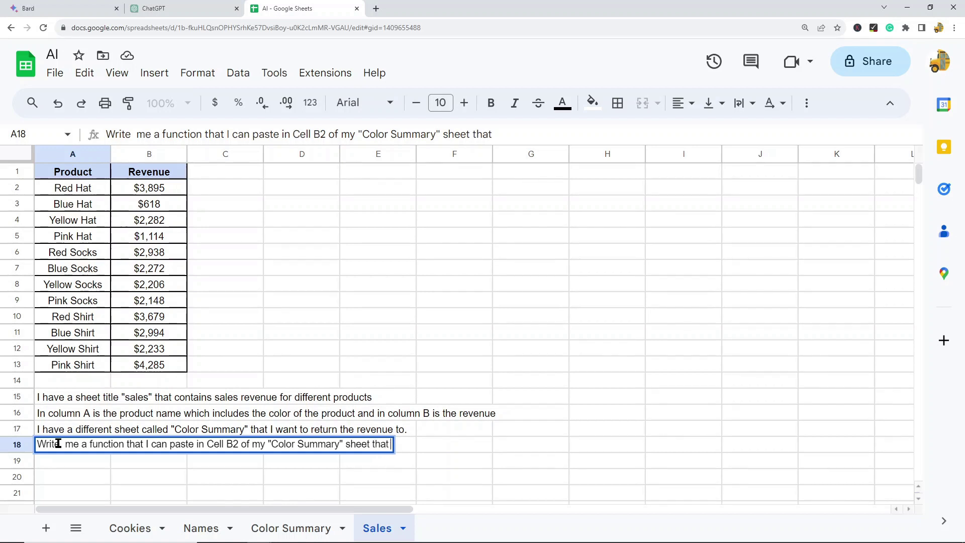
type("will take the colo")
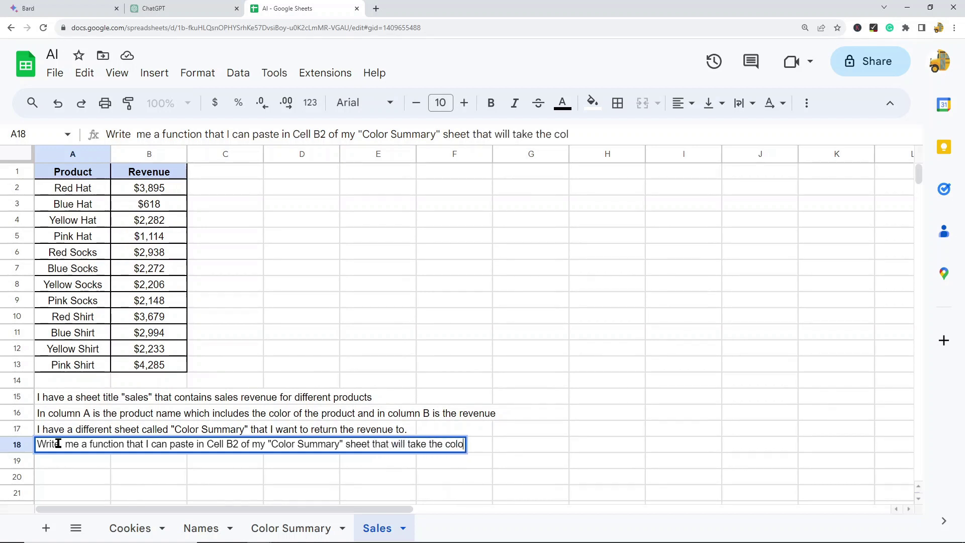
type("r in cell A2 ")
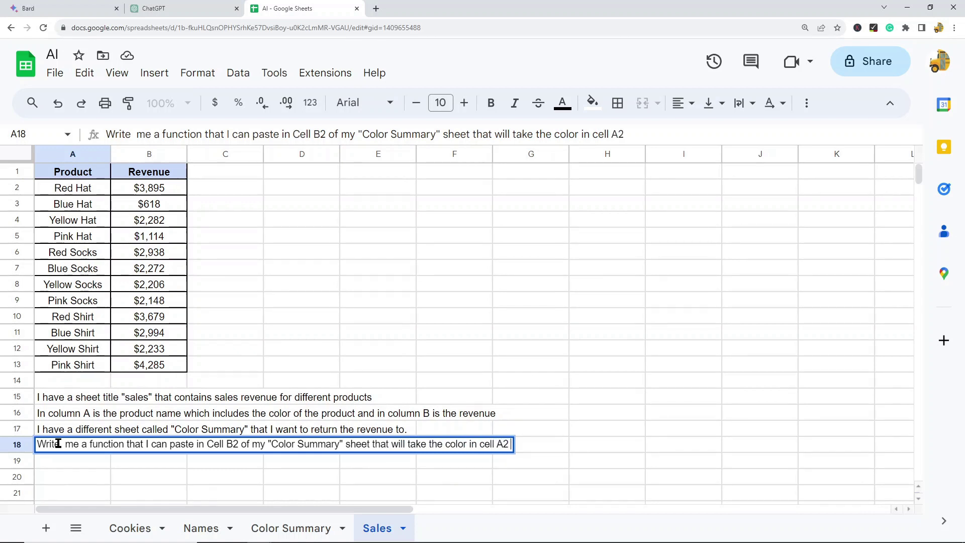
type("of \"Sales\" and ")
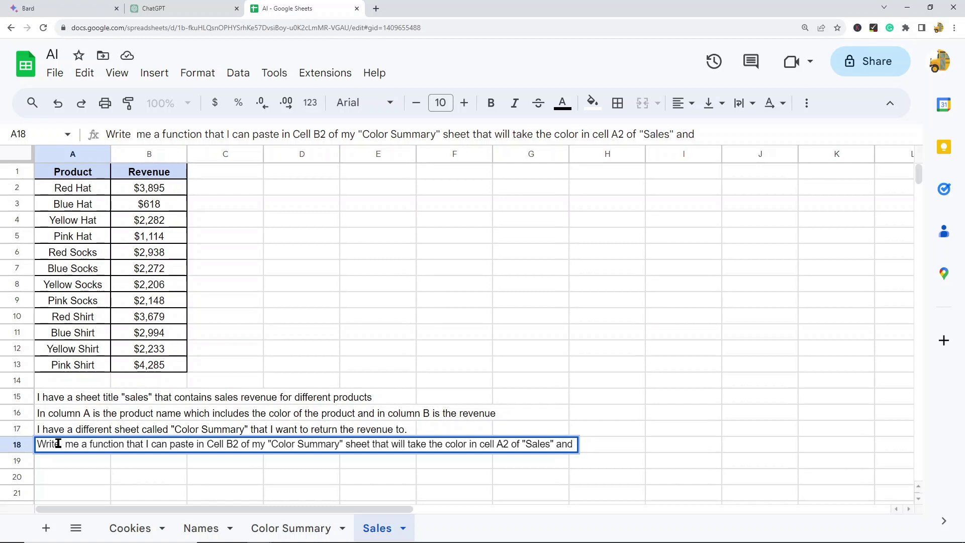
type("return the tot")
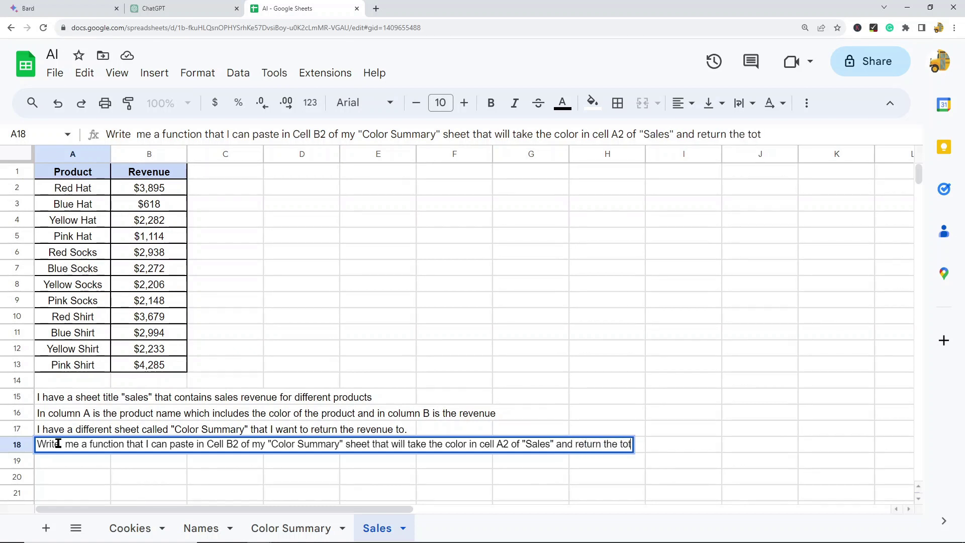
type("al revenue fo")
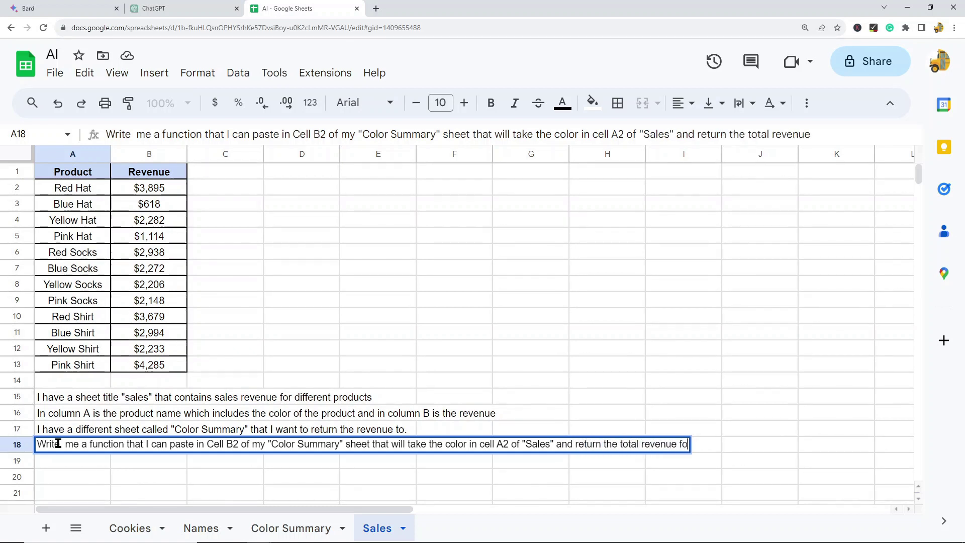
type(" all cells in Co")
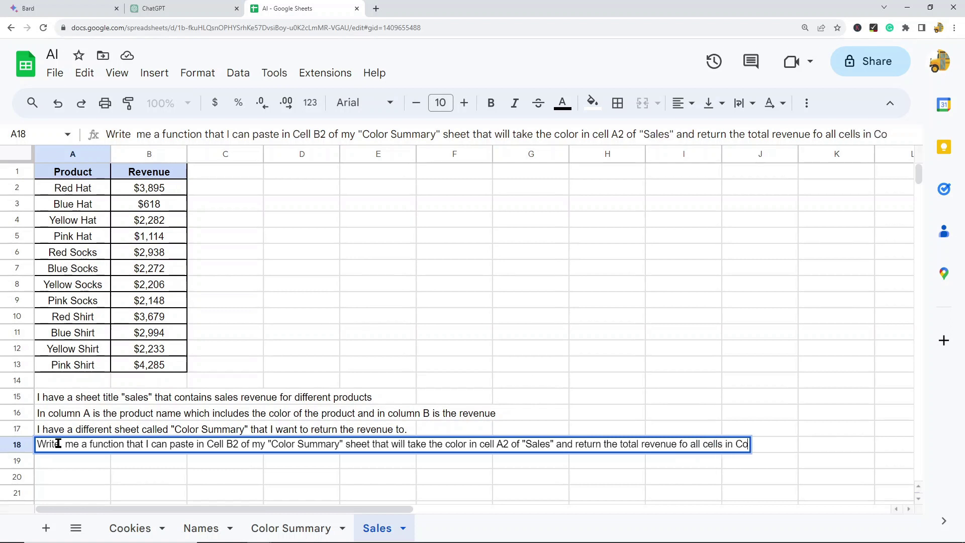
type("lumn A tha")
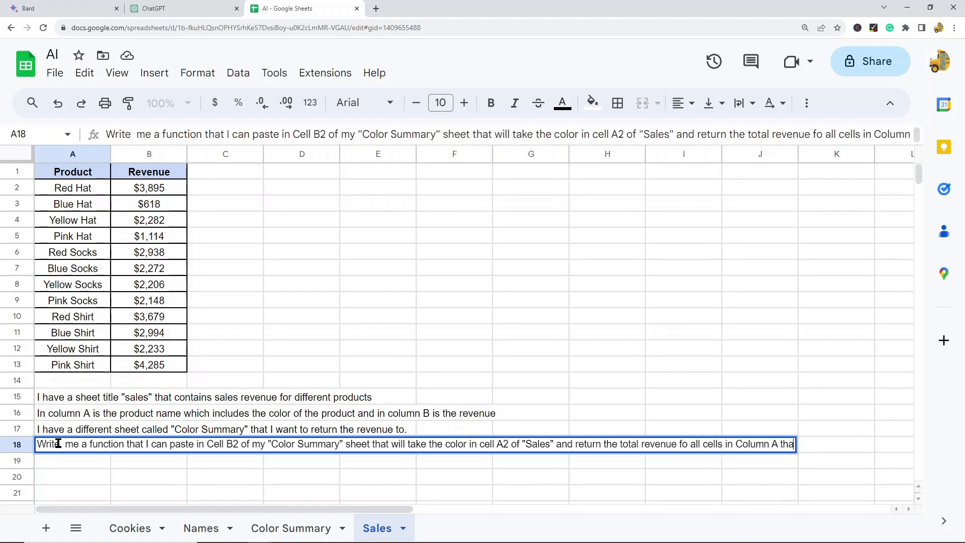
type("t match that col")
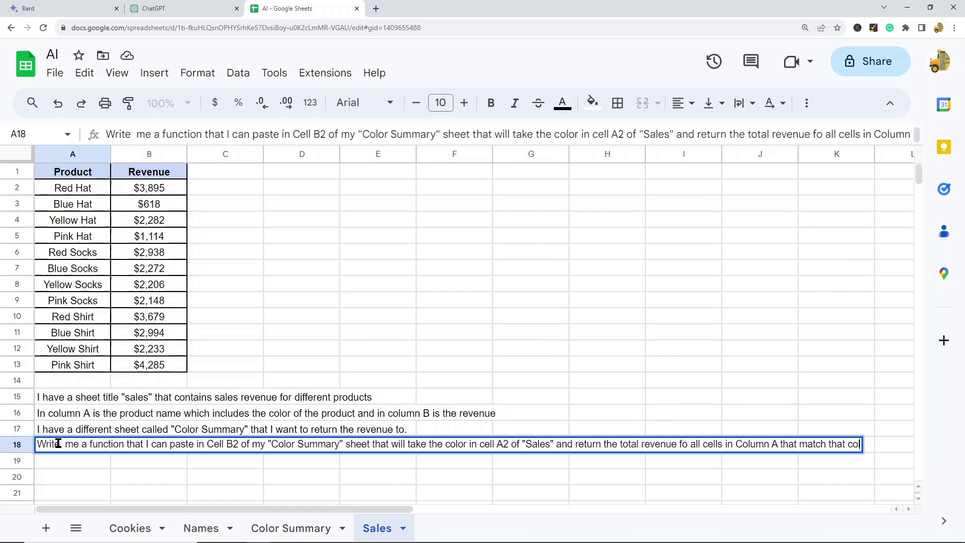
type("or")
Finish the row 18 line and copy the four prompt lines in A15:A18.
left_click(304, 387)
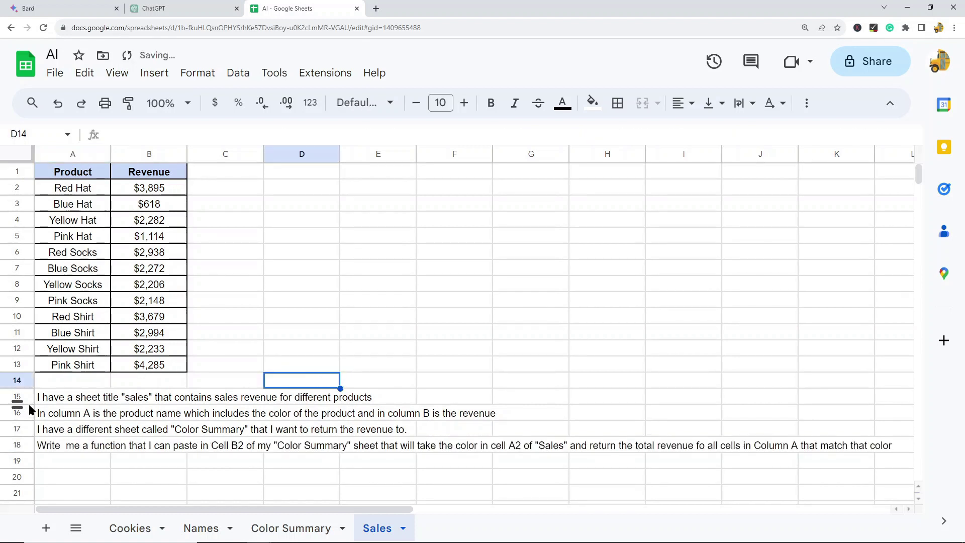
left_click_drag(46, 398, 78, 446)
key("ctrl+c")
Send the prompt lines to Bard and highlight its suggested =SUMIF('Sales'!A:A, A2, 'Sales'!B:B) formula.
left_click(64, 5)
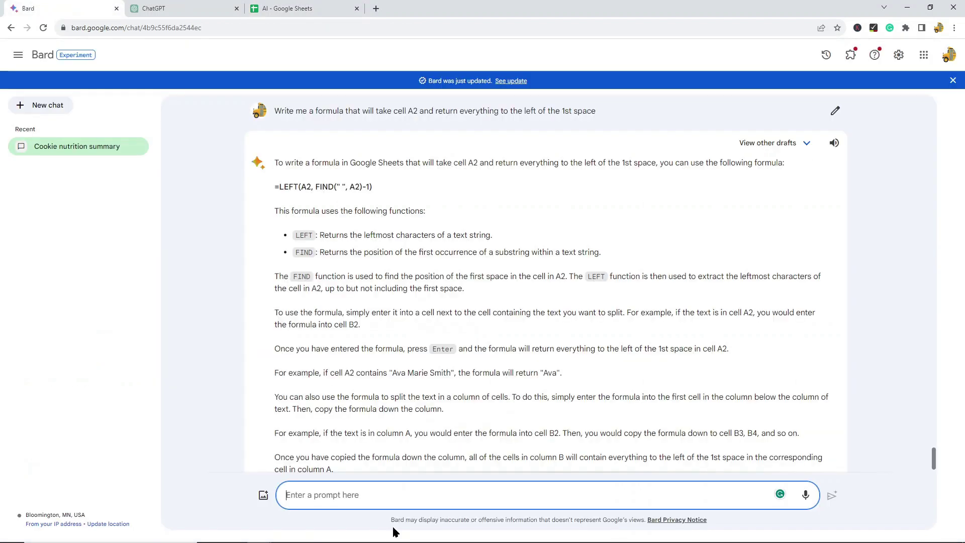
left_click(349, 495)
key("ctrl+v")
key("Return")
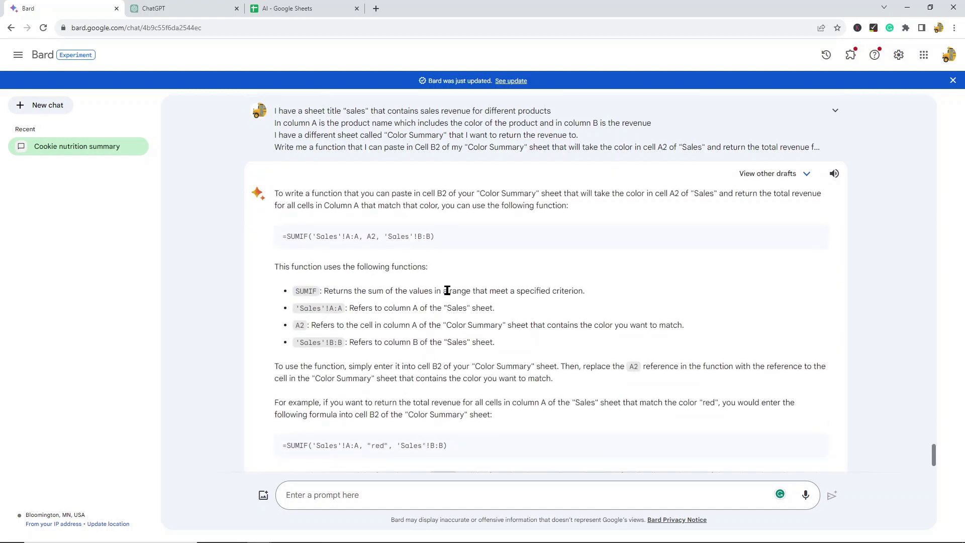
left_click_drag(448, 241, 286, 238)
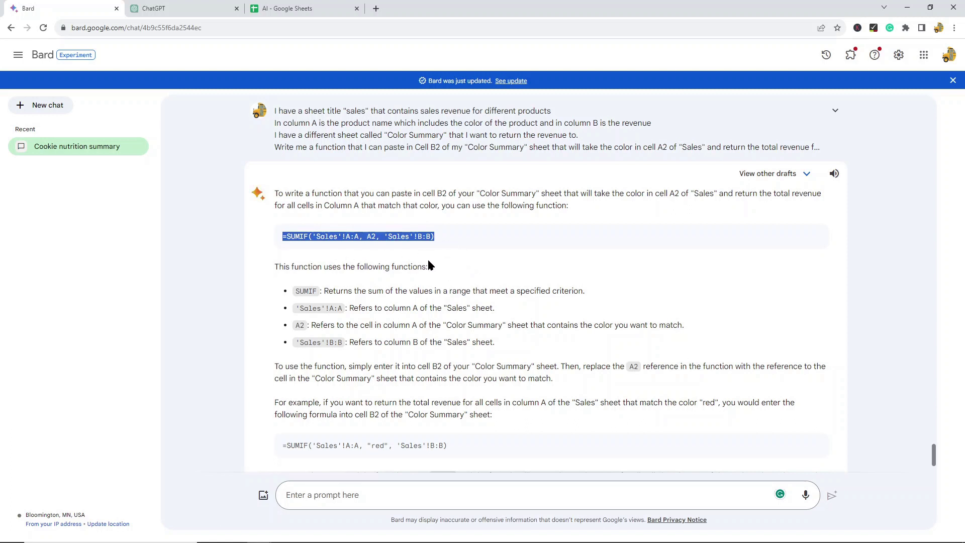
Paste Bard's SUMIF formula into Color Summary B2 and check that it returns 0.
left_click(308, 8)
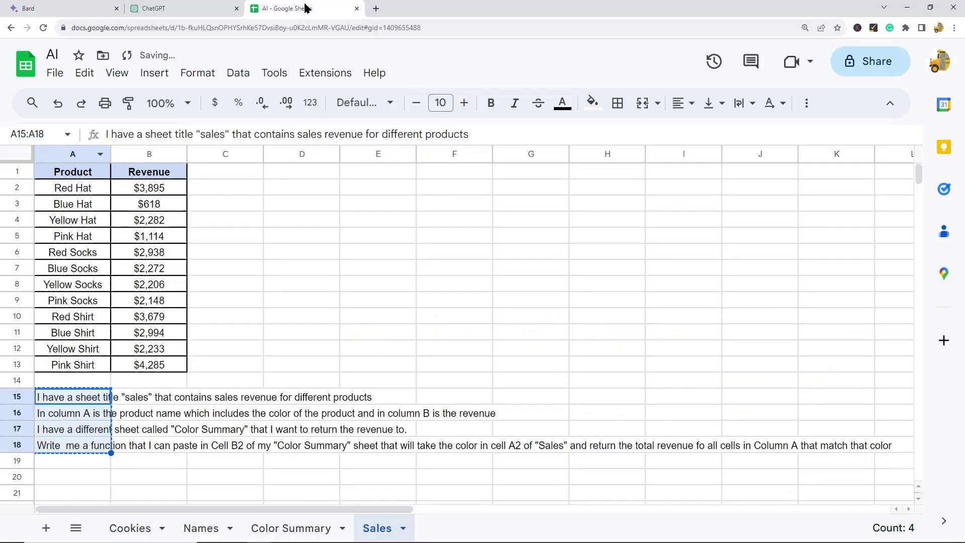
left_click(301, 236)
left_click(313, 527)
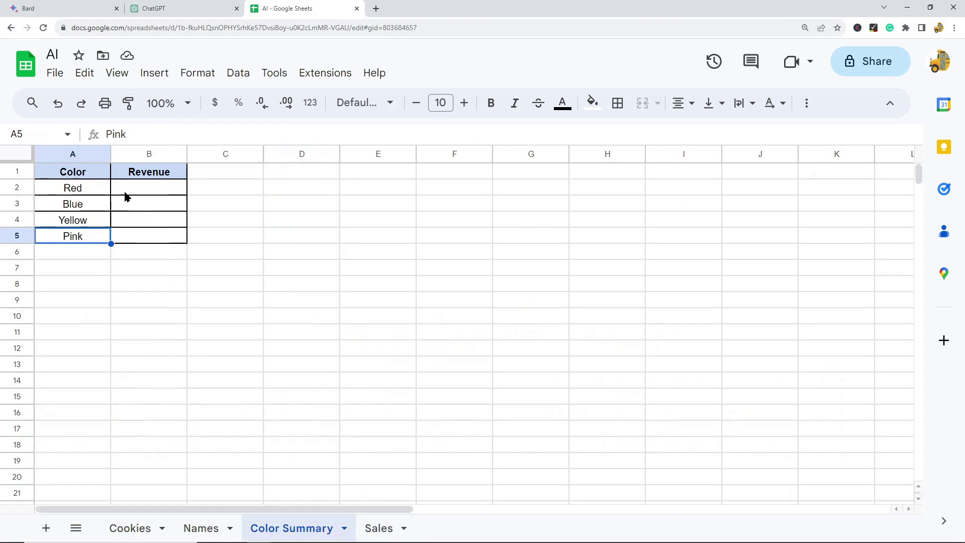
left_click(125, 193)
left_click(198, 136)
key("ctrl+v")
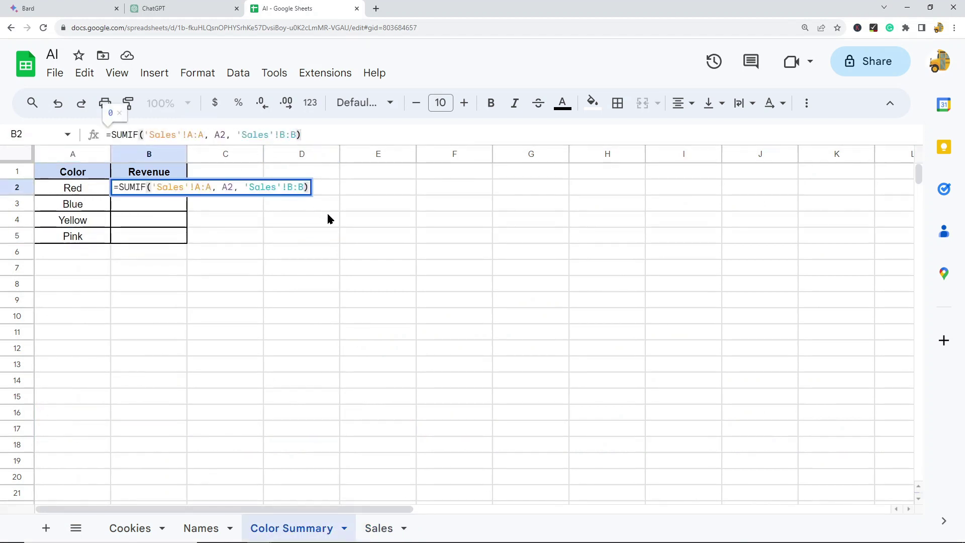
key("Return")
left_click(135, 187)
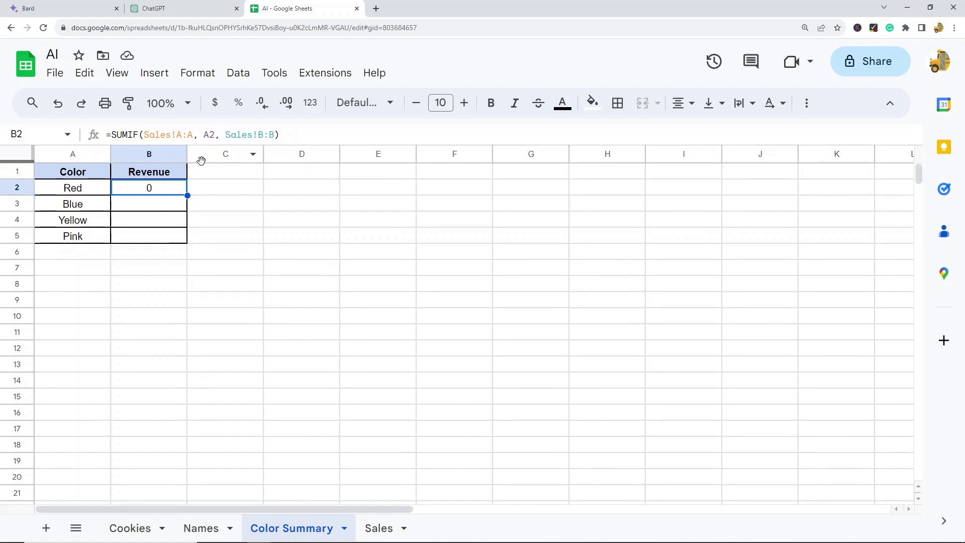
left_click(213, 134)
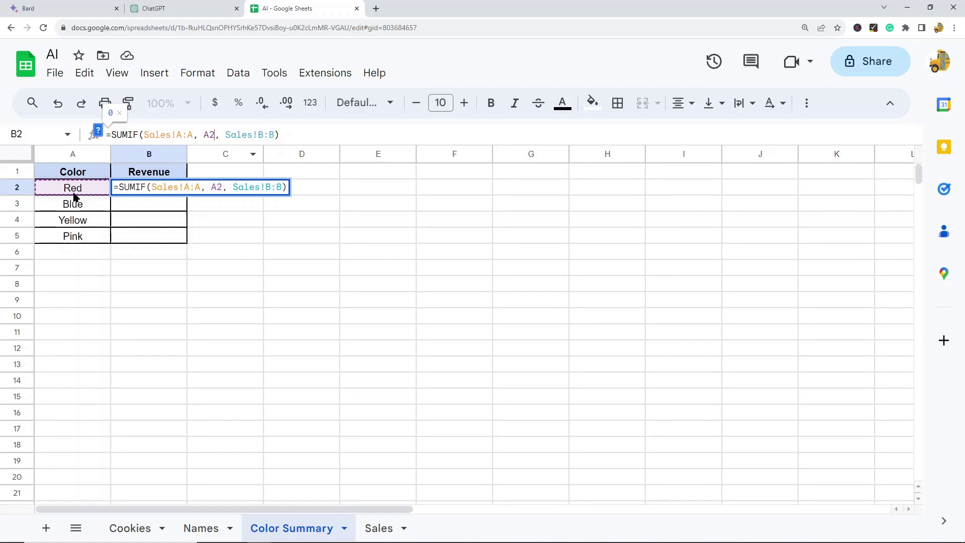
key("Escape")
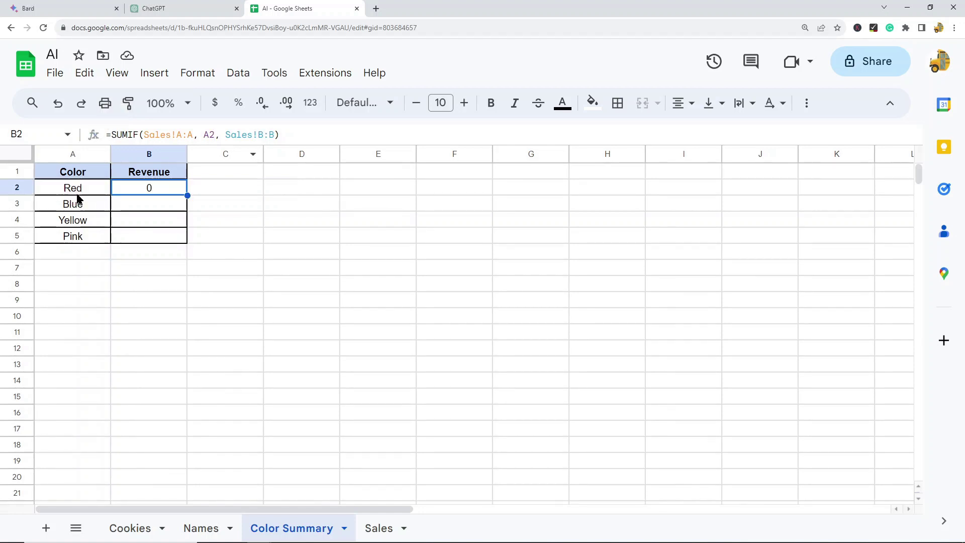
Compare the Red entry in A2 with Sales product names like Red Hat, Pink Hat and Red Socks.
left_click(367, 529)
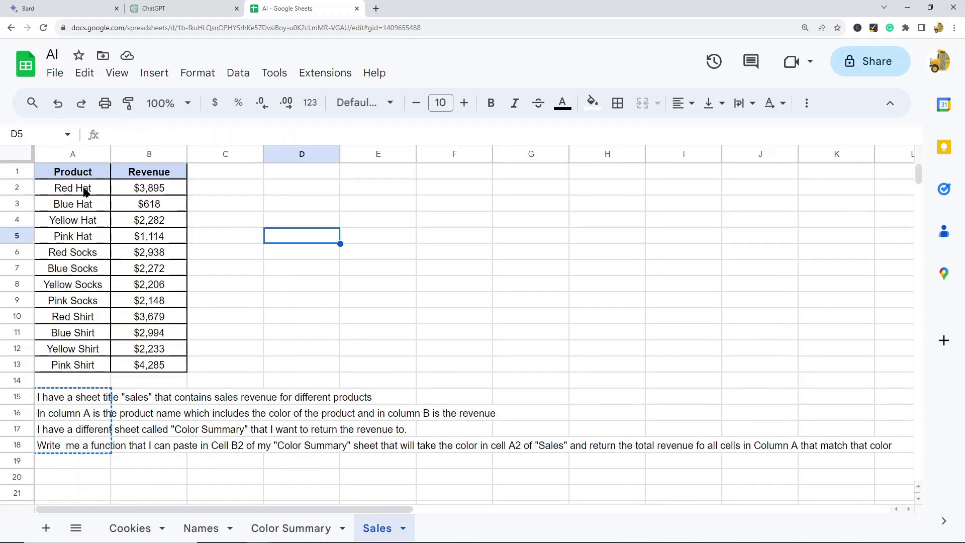
left_click_drag(82, 190, 85, 359)
left_click(301, 251)
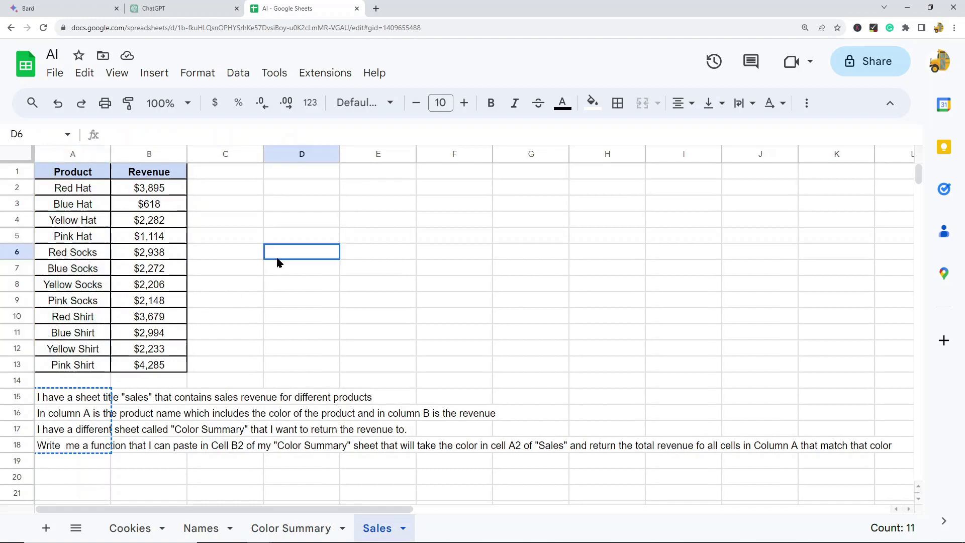
left_click(85, 188)
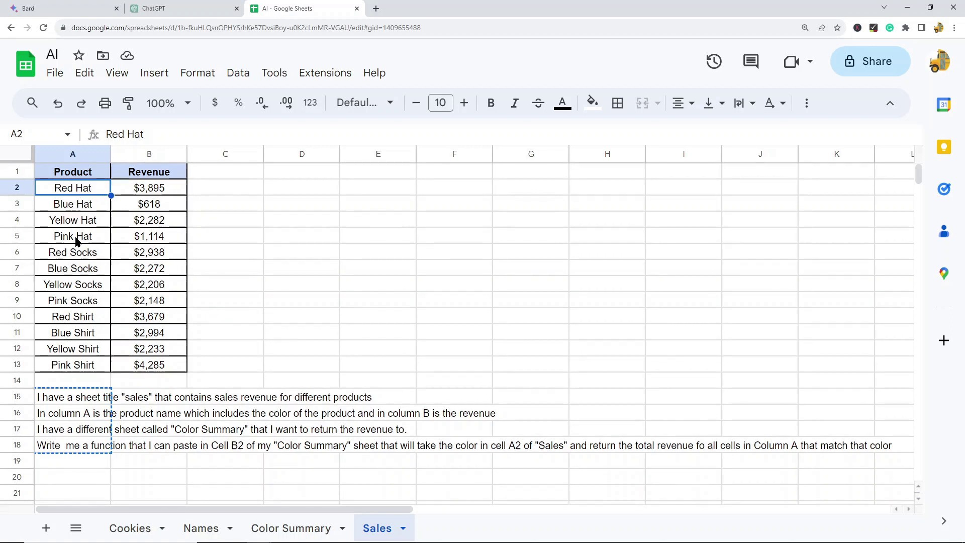
left_click(298, 525)
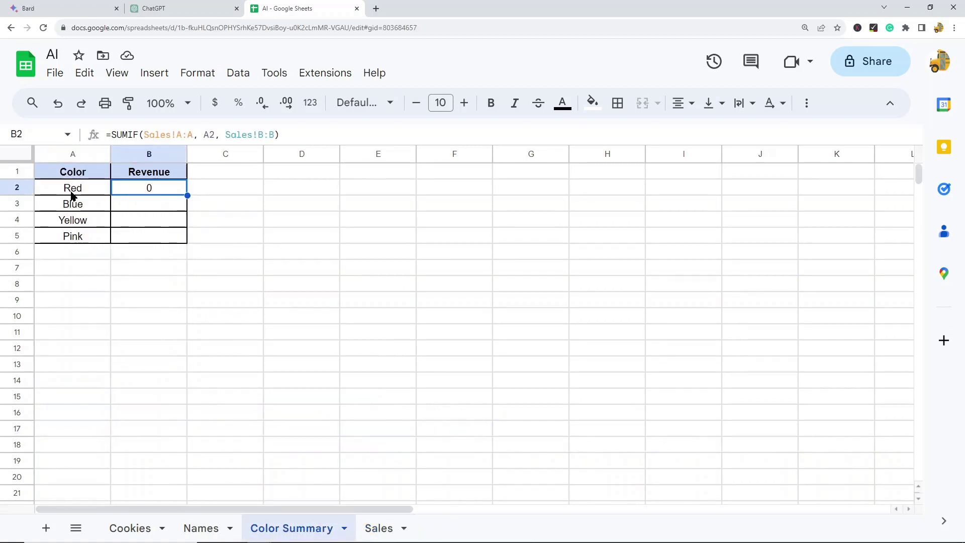
left_click(70, 189)
left_click(375, 527)
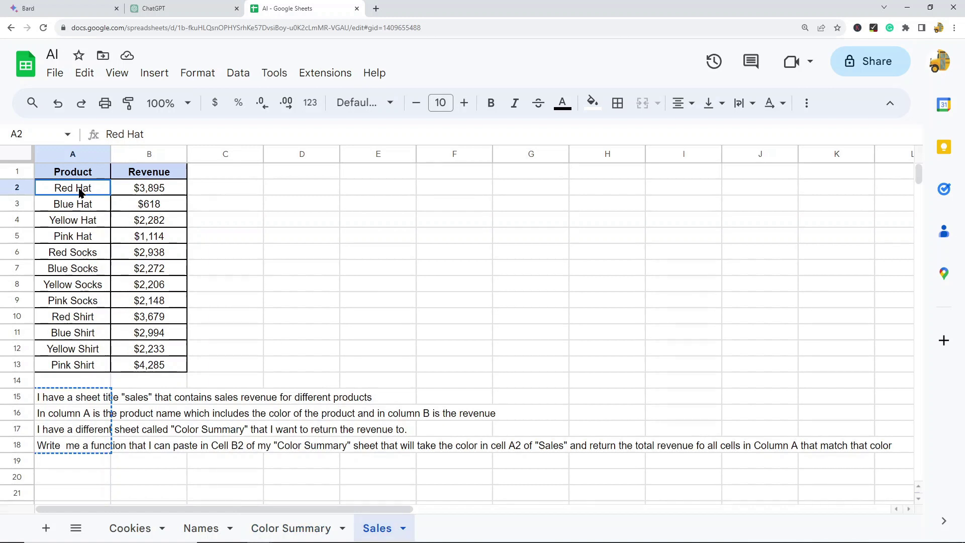
left_click(76, 239)
left_click(73, 255)
left_click(304, 525)
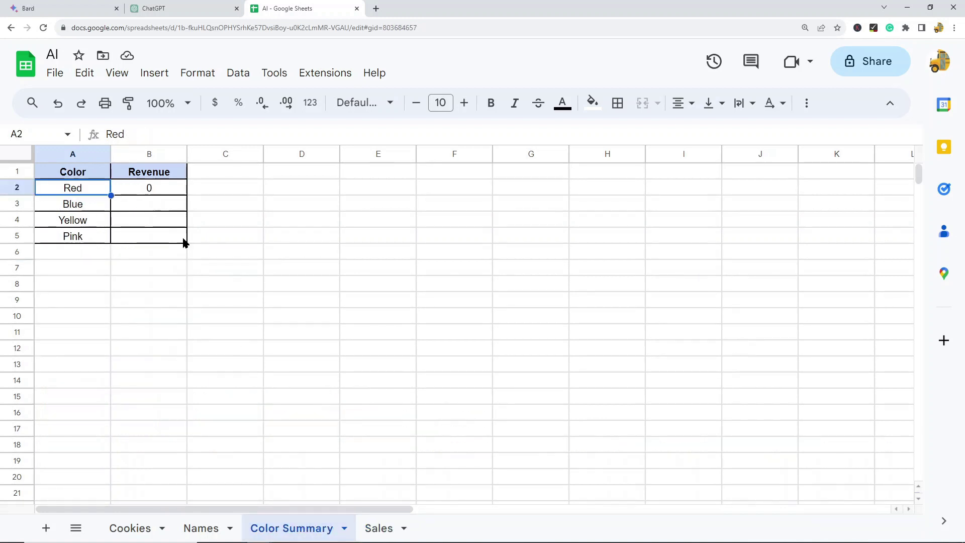
left_click(147, 190)
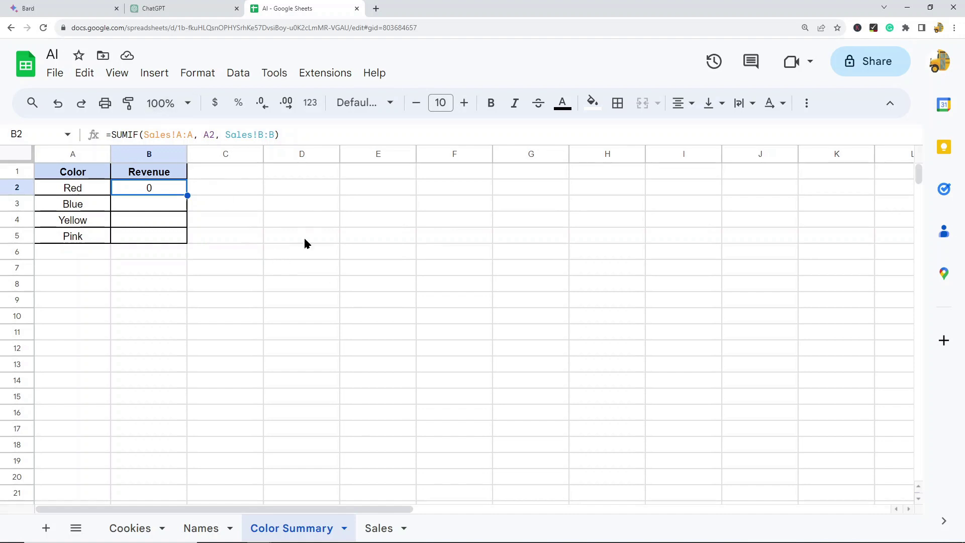
left_click(86, 11)
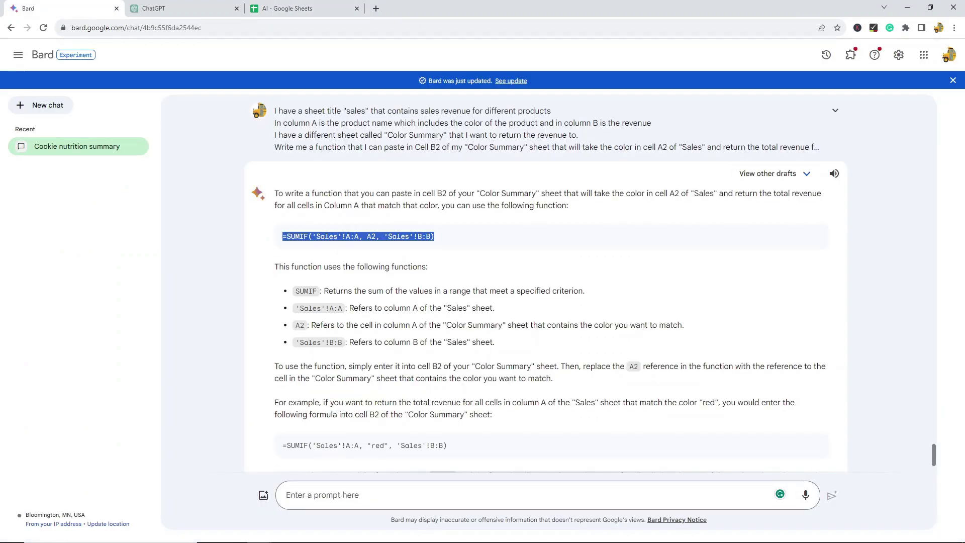
Ask Bard for a partial-match formula where column A contains A2's value, correcting 'colums' to 'column'.
left_click(445, 485)
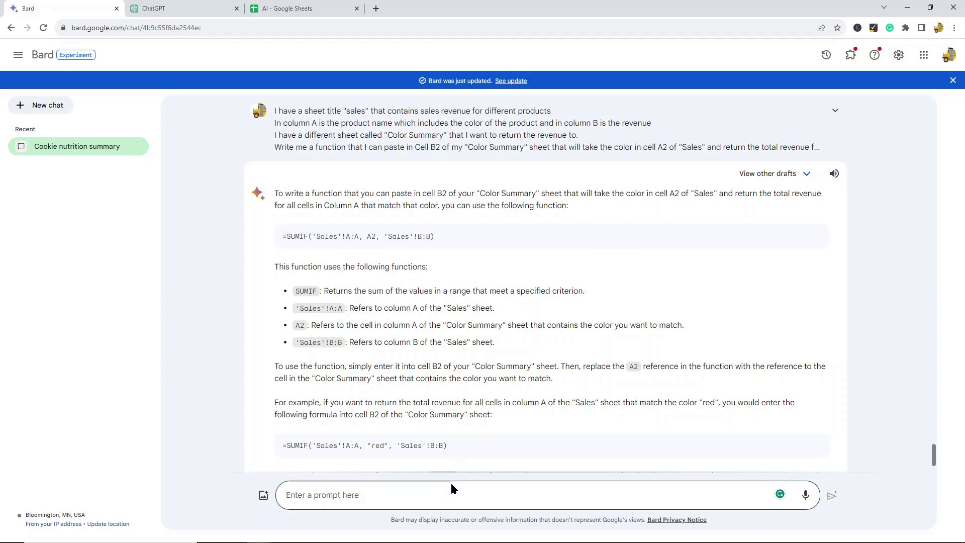
left_click(491, 493)
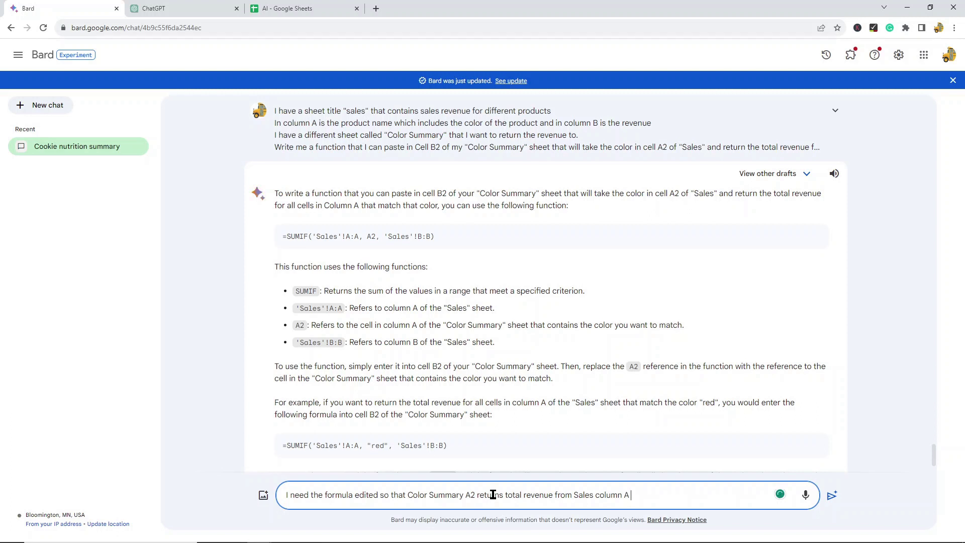
type("if colums A contains the value i")
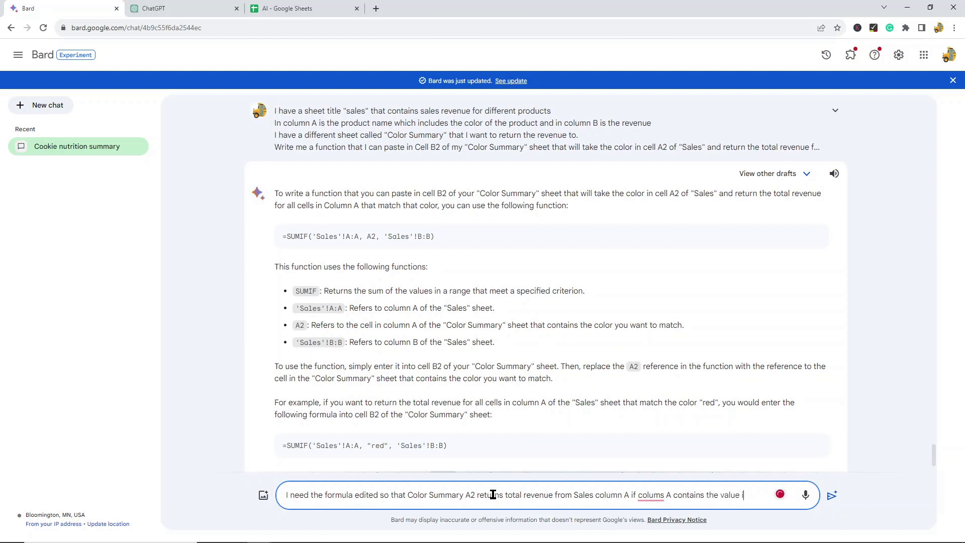
type("n A2. It won't be an exact m")
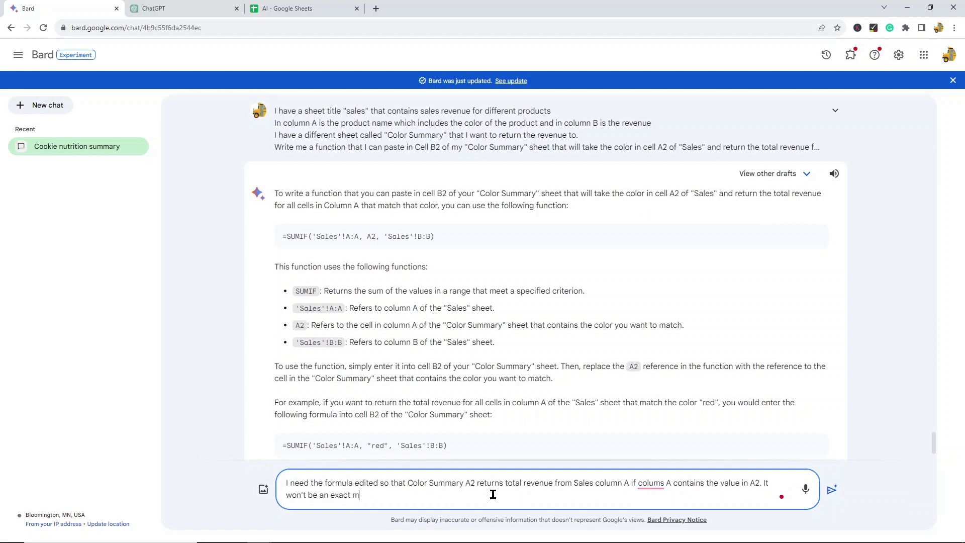
type("atch, but a partial match")
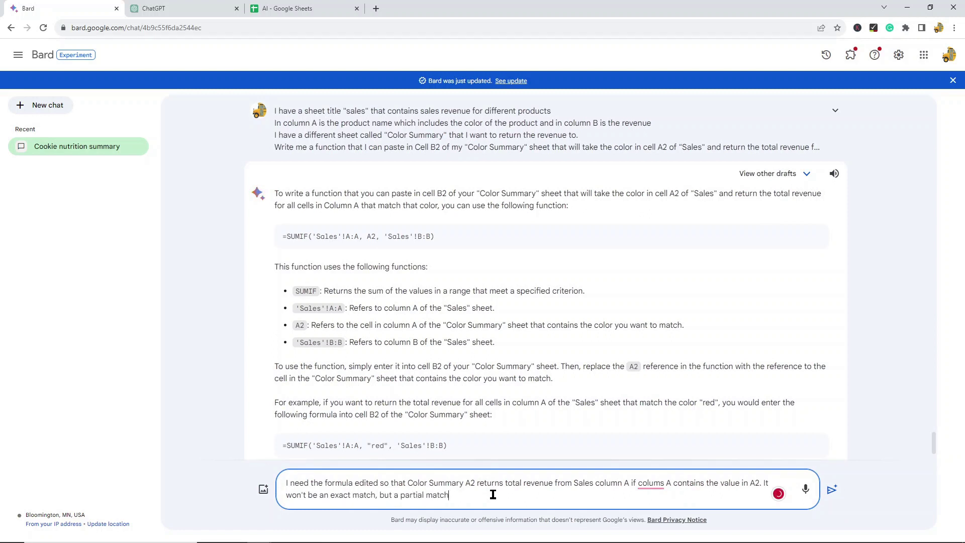
right_click(649, 483)
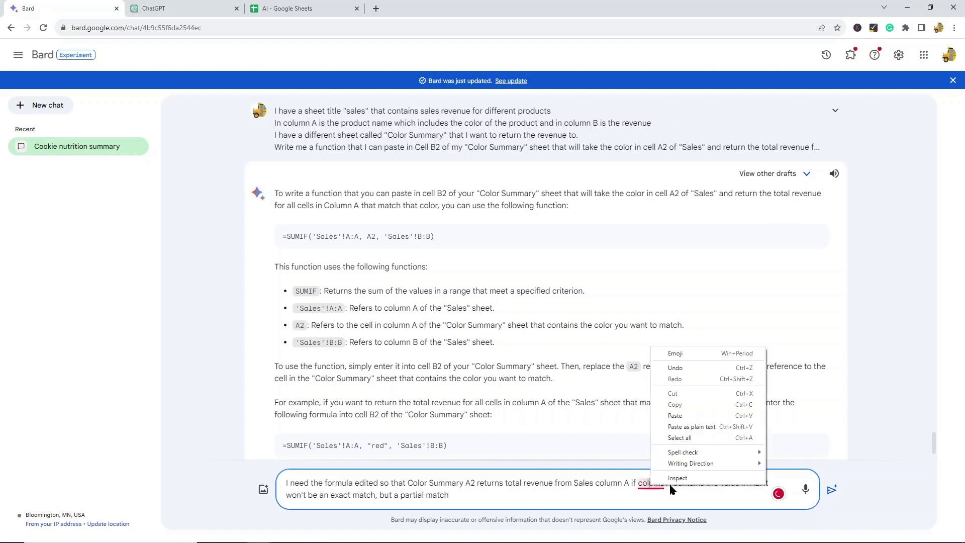
left_click(642, 399)
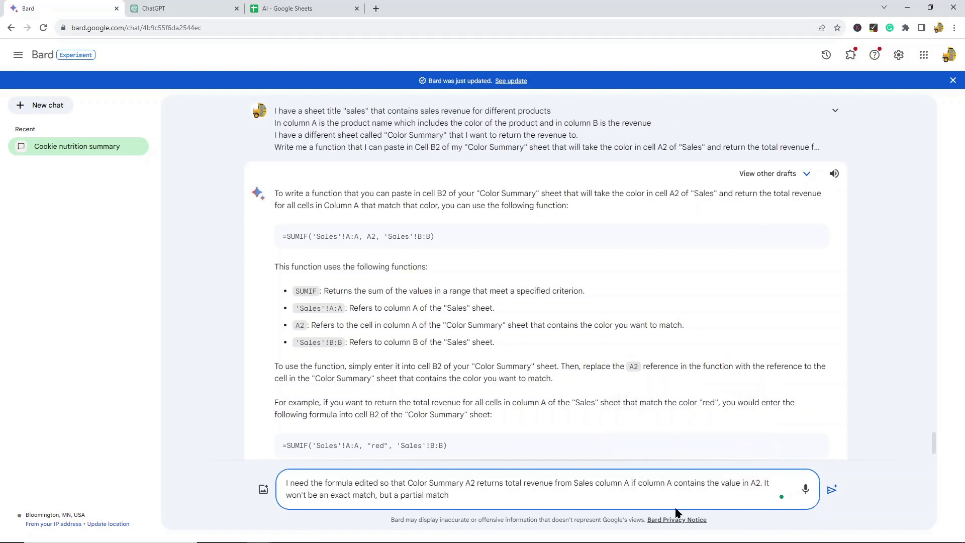
left_click(831, 489)
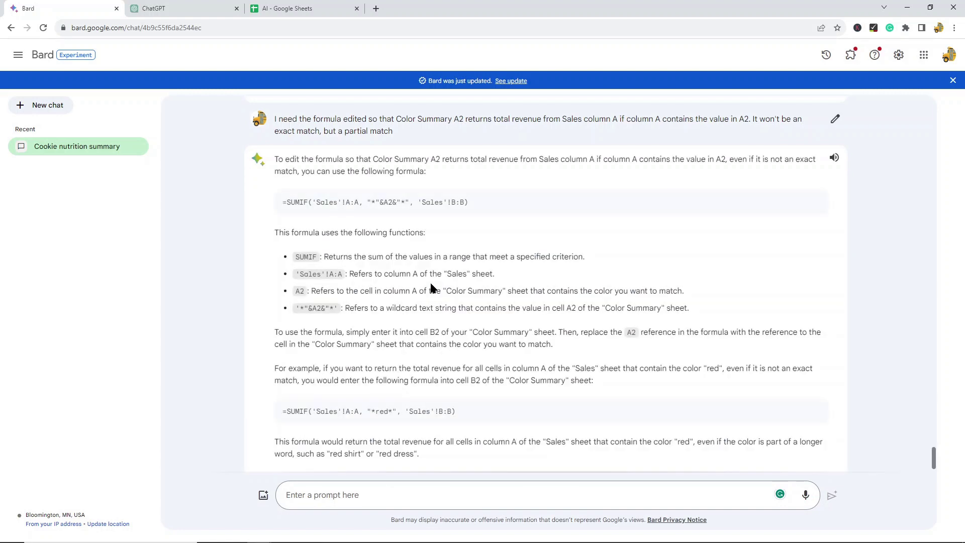
Replace the Color Summary B2 formula with Bard's wildcard SUMIF using "*"&A2&"*".
left_click_drag(469, 213, 282, 212)
left_click(297, 8)
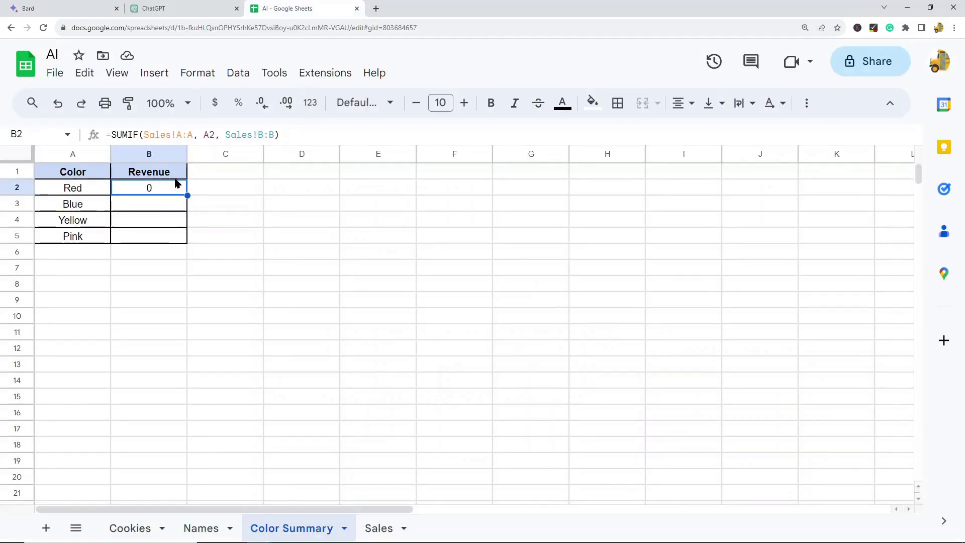
left_click_drag(312, 134, 2, 97)
type("=SUMIF(Sales!A:A, \"*\"&A2&\"*\", Sales!B:B)")
left_click(382, 258)
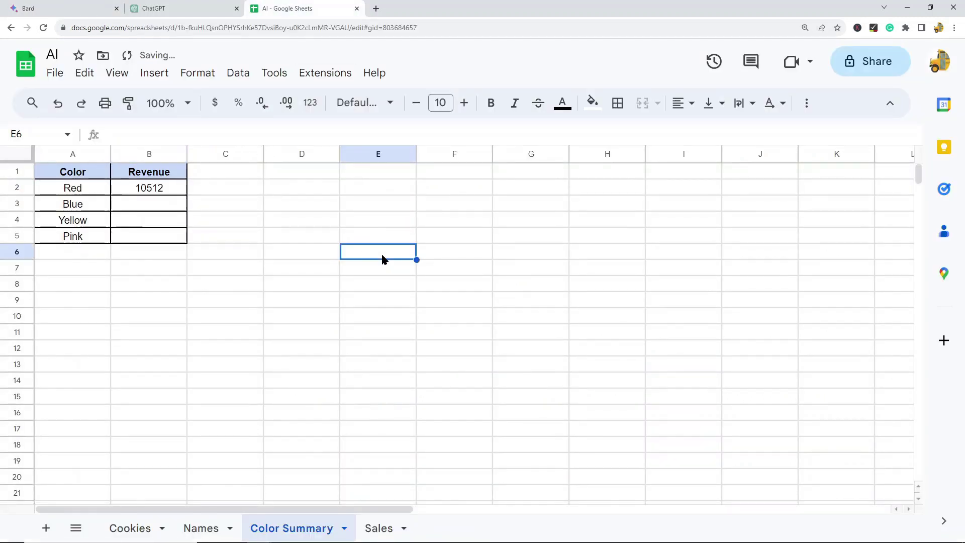
left_click(166, 195)
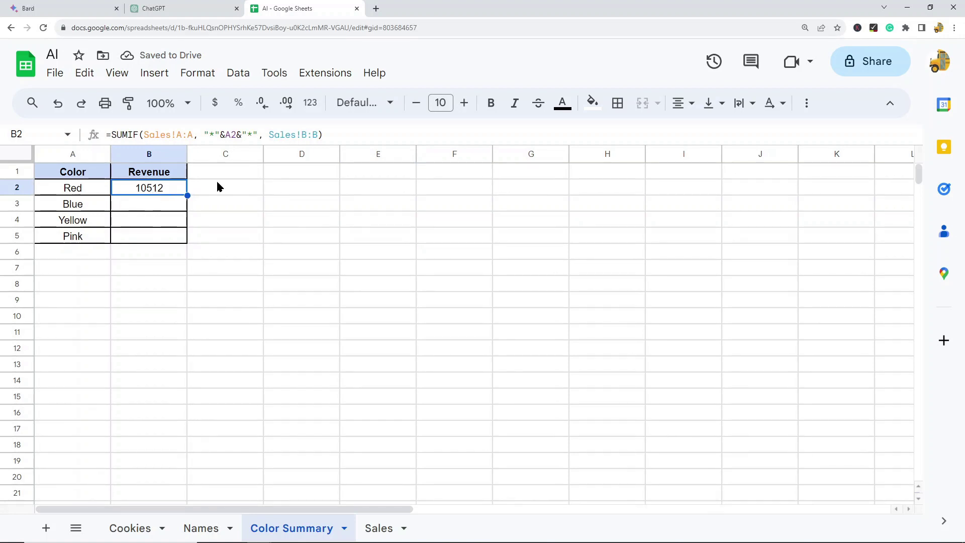
Verify B2's 10512 by selecting Red revenues $3,895, $2,938 and $3,679 on the Sales sheet.
left_click(379, 535)
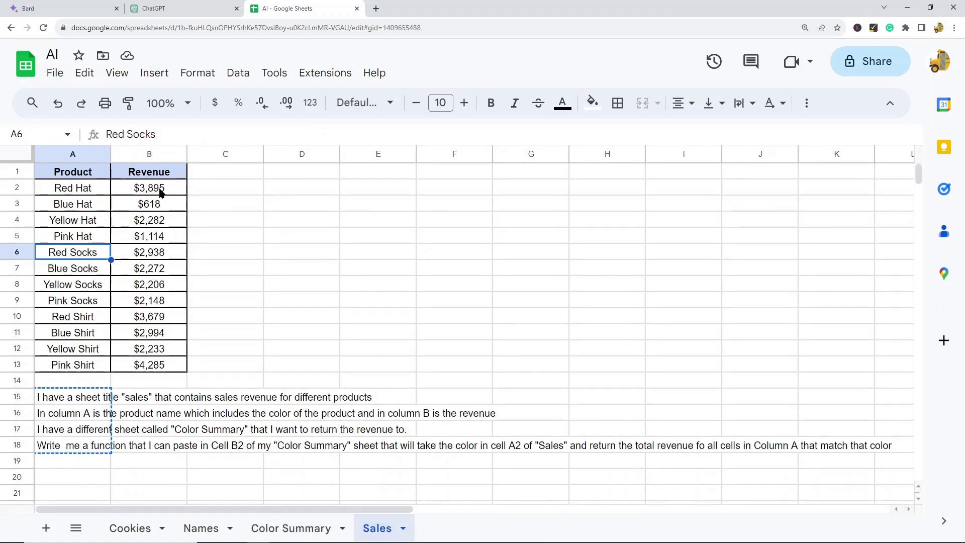
left_click(160, 190)
left_click(159, 256, "ctrl")
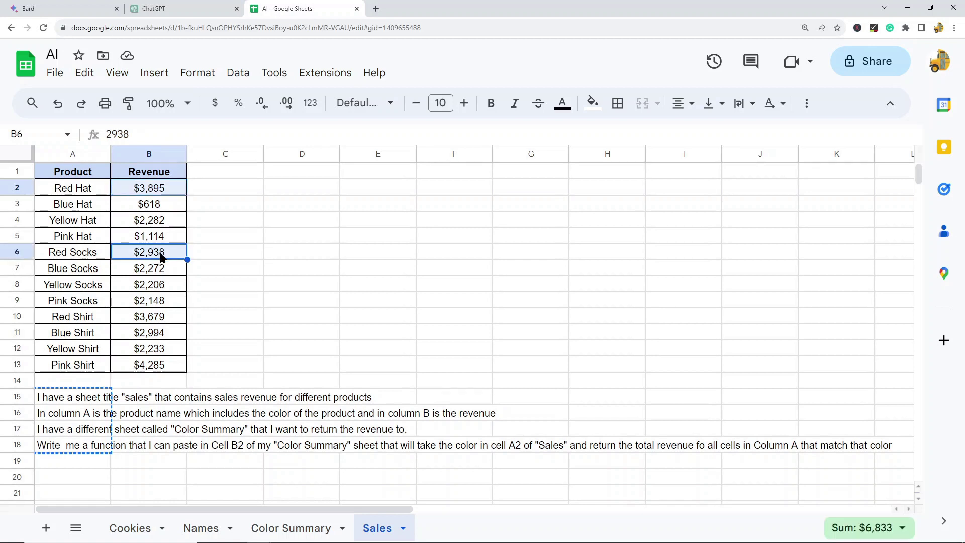
left_click(146, 322, "ctrl")
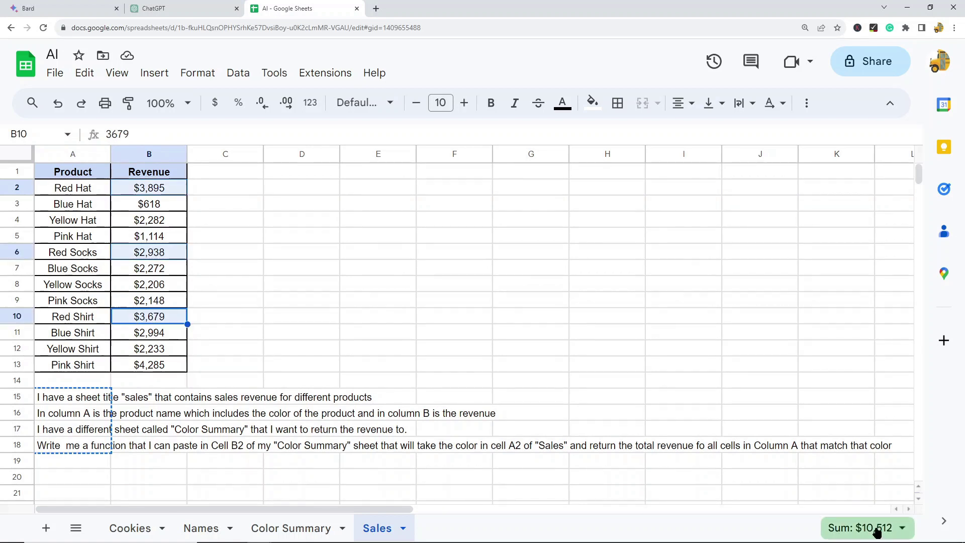
left_click(335, 236)
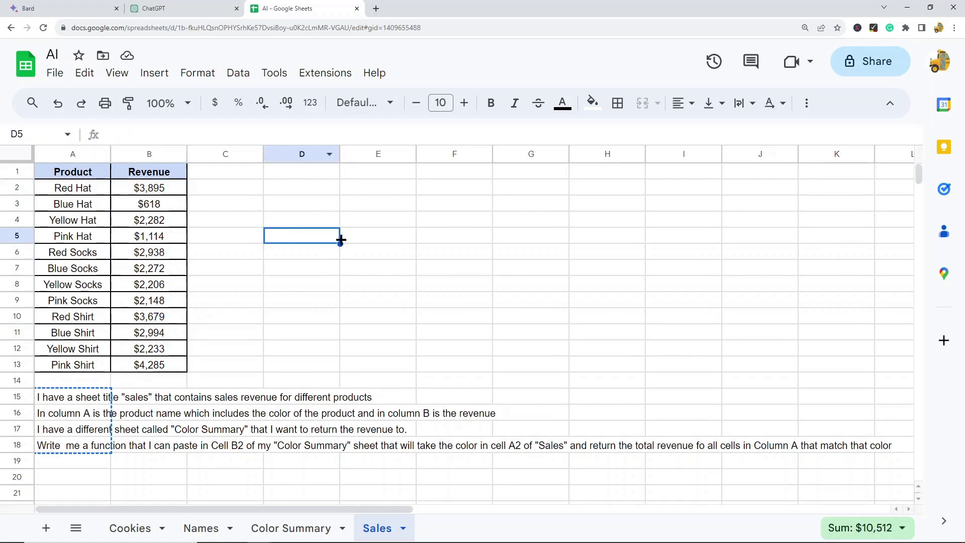
left_click(291, 527)
Copy the B2 formula into B3:B5, giving Blue 5884, Yellow 6721 and Pink 7547.
key("ctrl+c")
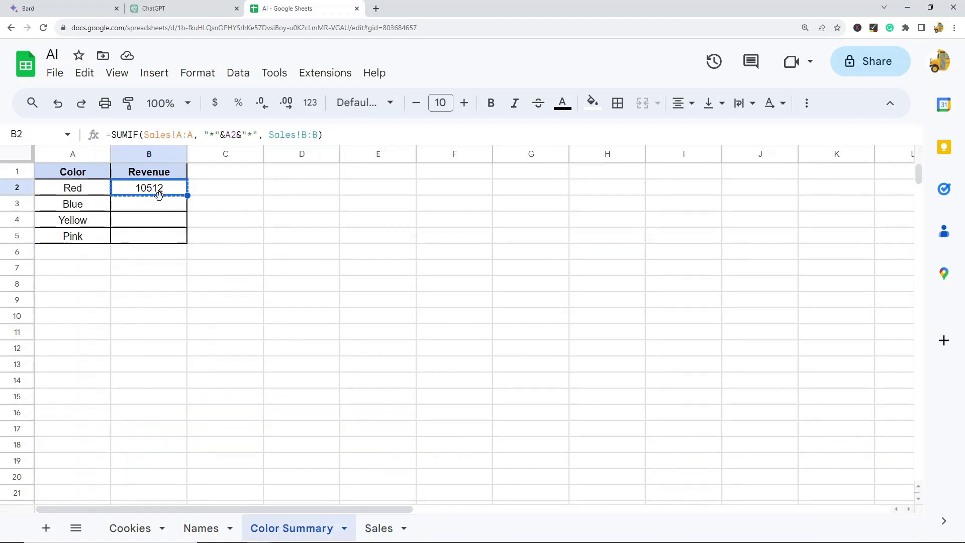
left_click_drag(155, 203, 153, 236)
key("ctrl+v")
left_click(352, 254)
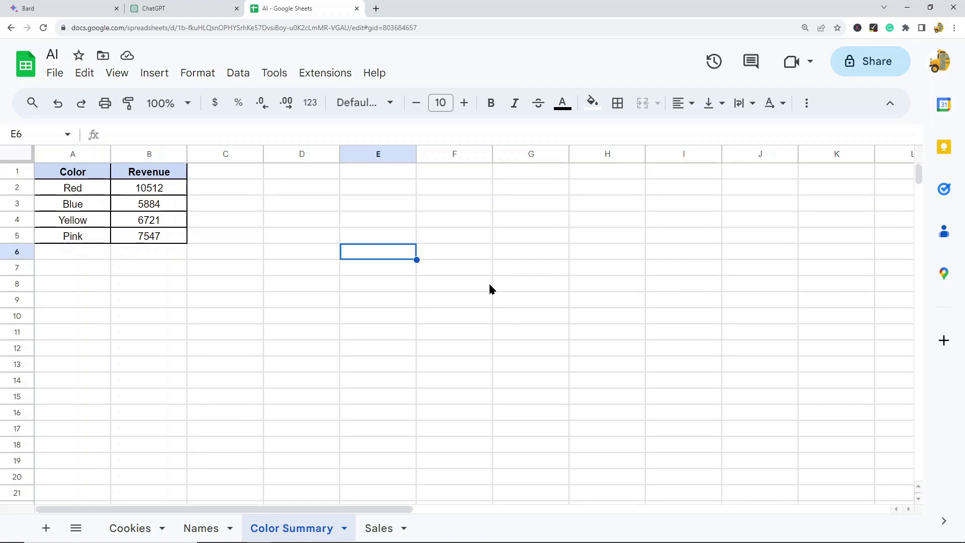
key("ctrl+Tab")
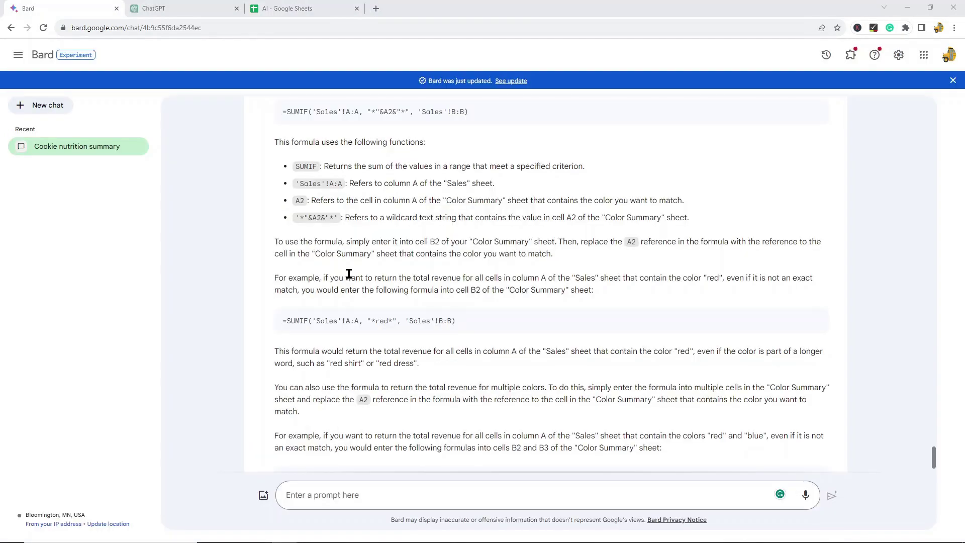
scroll(347, 242, "up", 1)
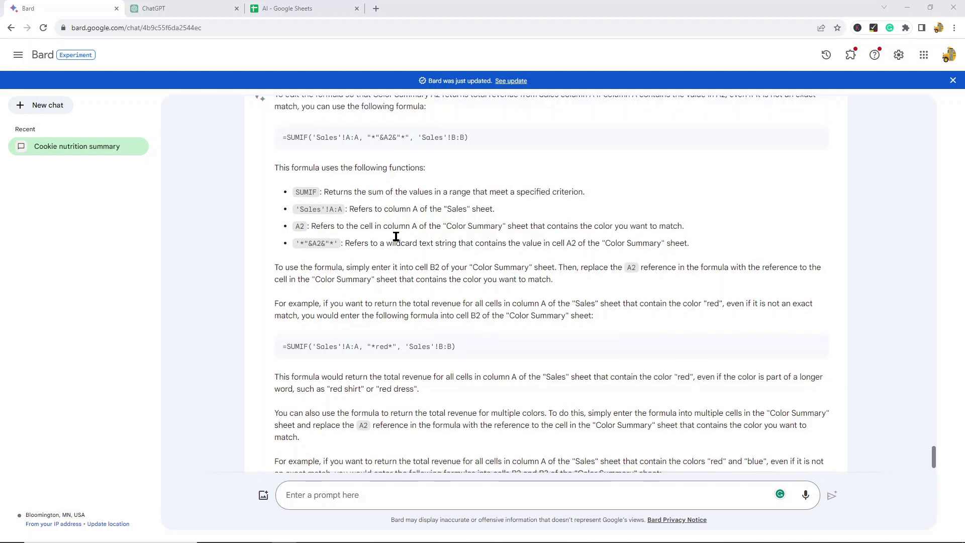